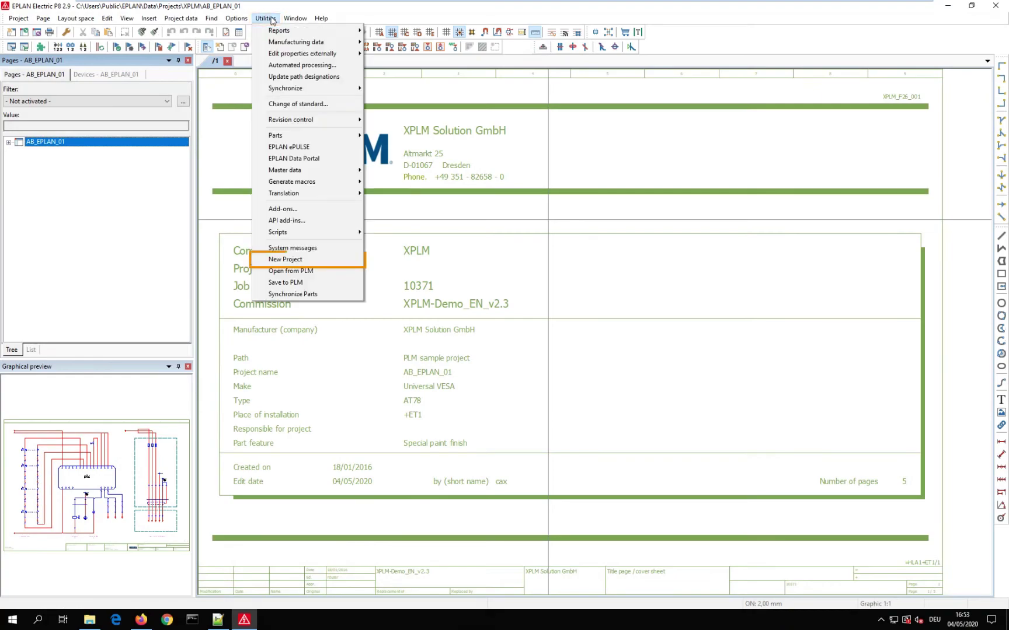
Create project 'Demo Video' in the XPLM projects folder from the DEMO_TEMPLATE_EPLAN_v29 template.
{"action": "left_click", "coordinate": [343, 258]}
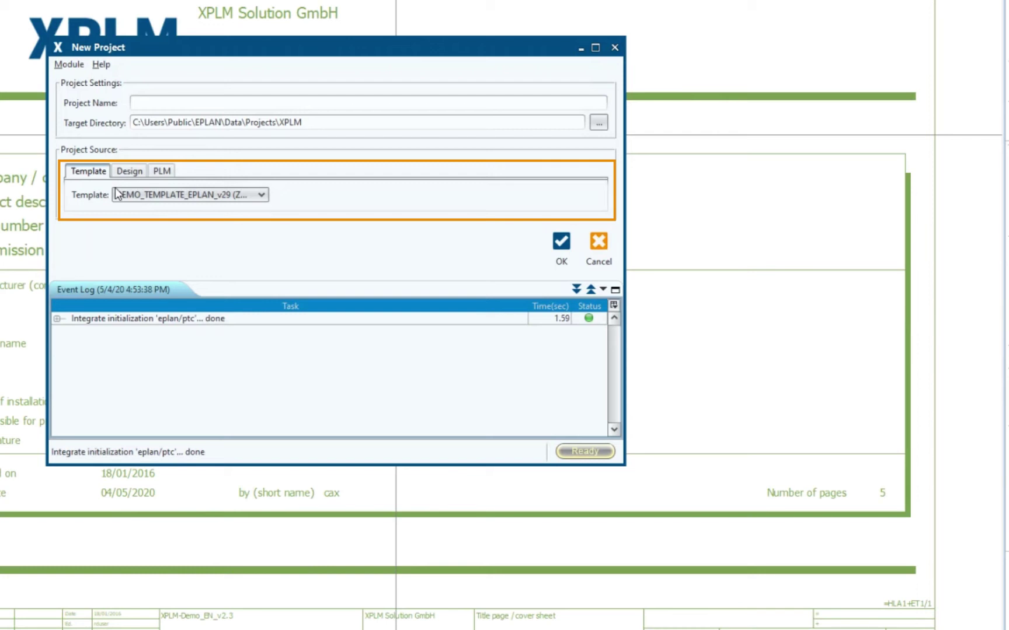
{"action": "left_click", "coordinate": [189, 195]}
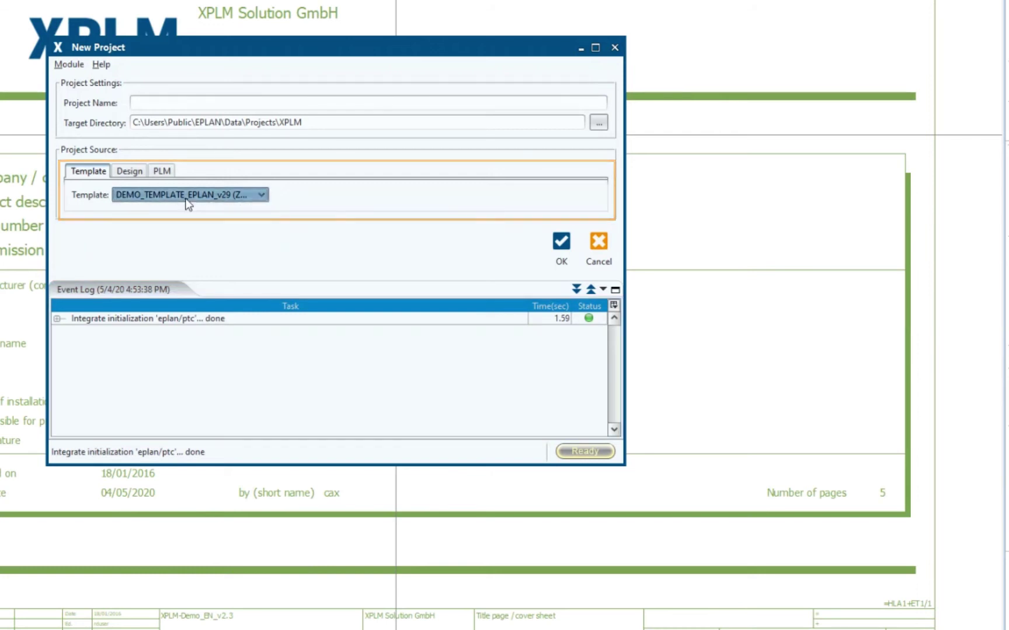
{"action": "left_click", "coordinate": [161, 101]}
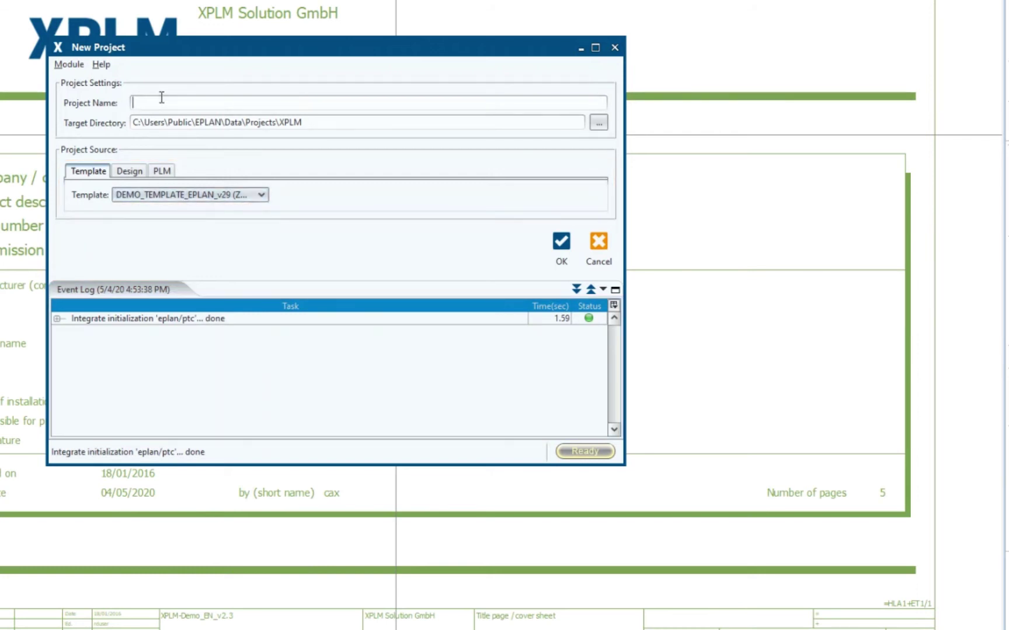
{"action": "type", "text": "Demo V"}
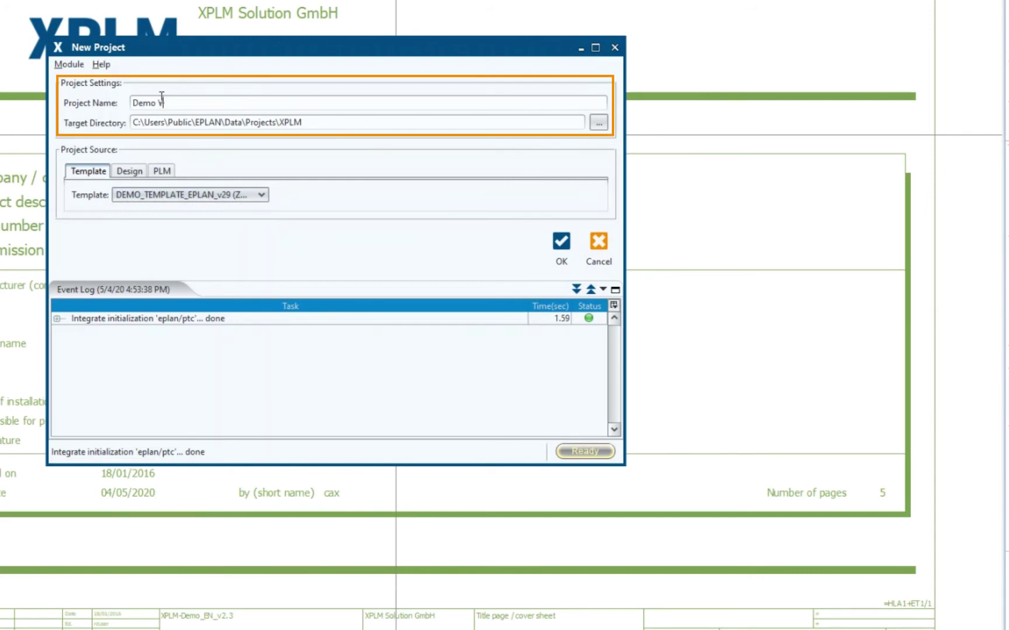
{"action": "type", "text": "ideo"}
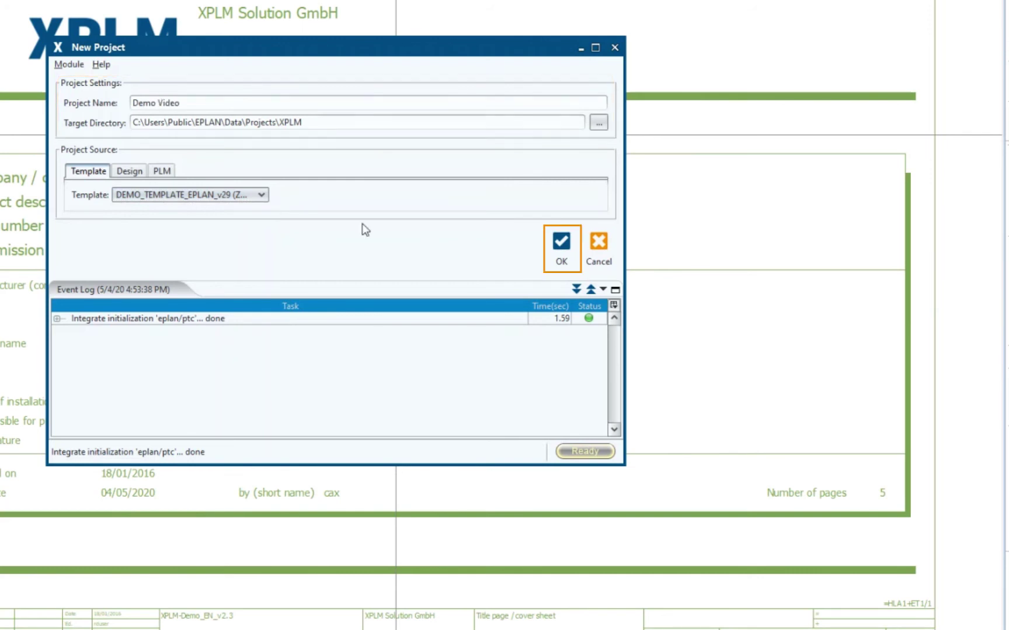
{"action": "left_click", "coordinate": [567, 250]}
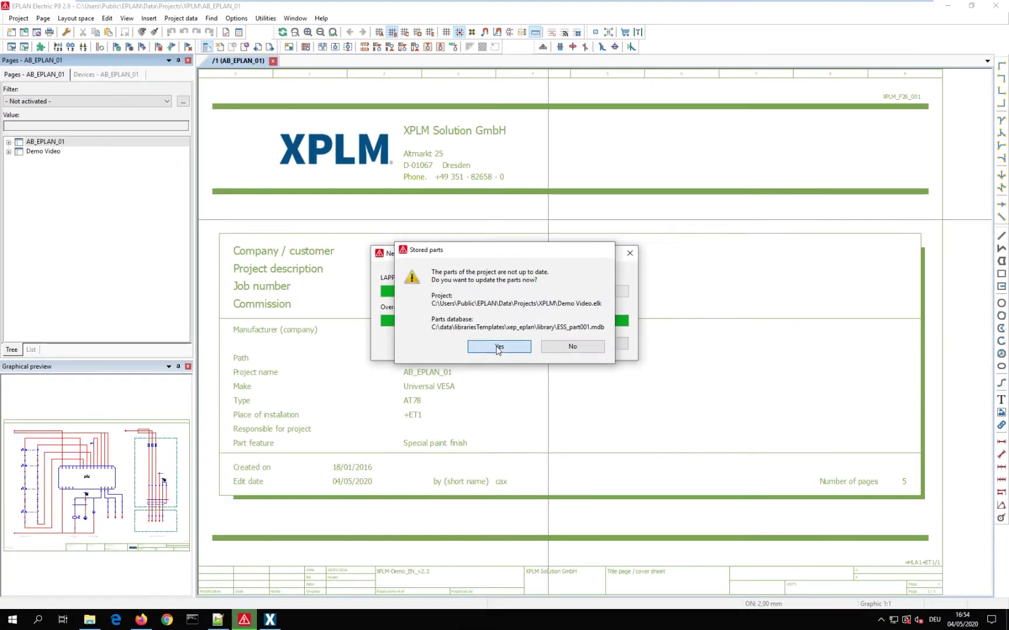
Answer the outdated-parts prompt and open Demo Video's '1 Title page / cover sheet'.
{"action": "left_click", "coordinate": [492, 346]}
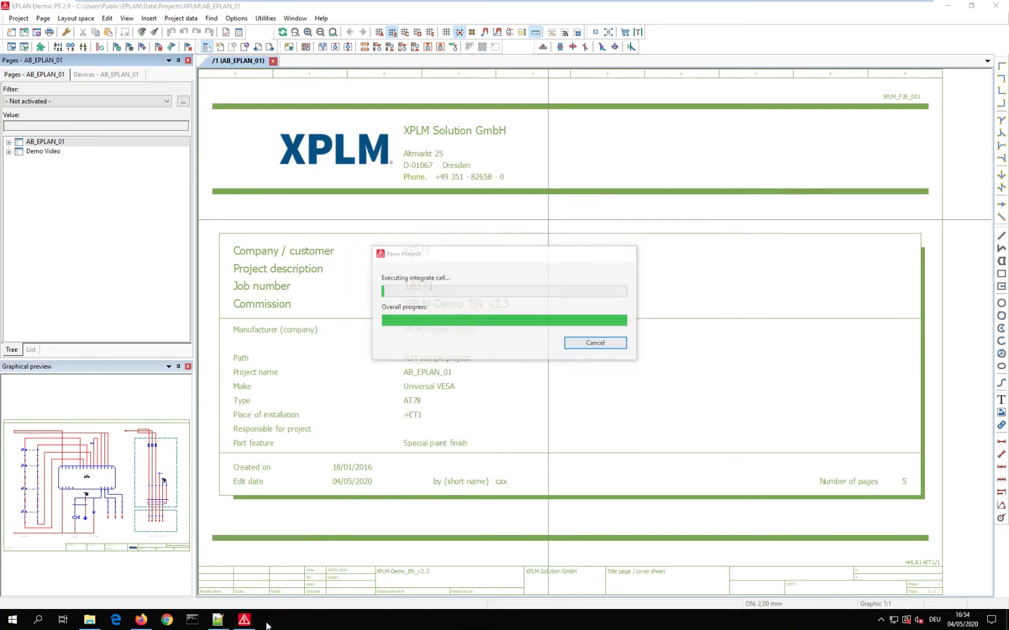
{"action": "left_click", "coordinate": [8, 151]}
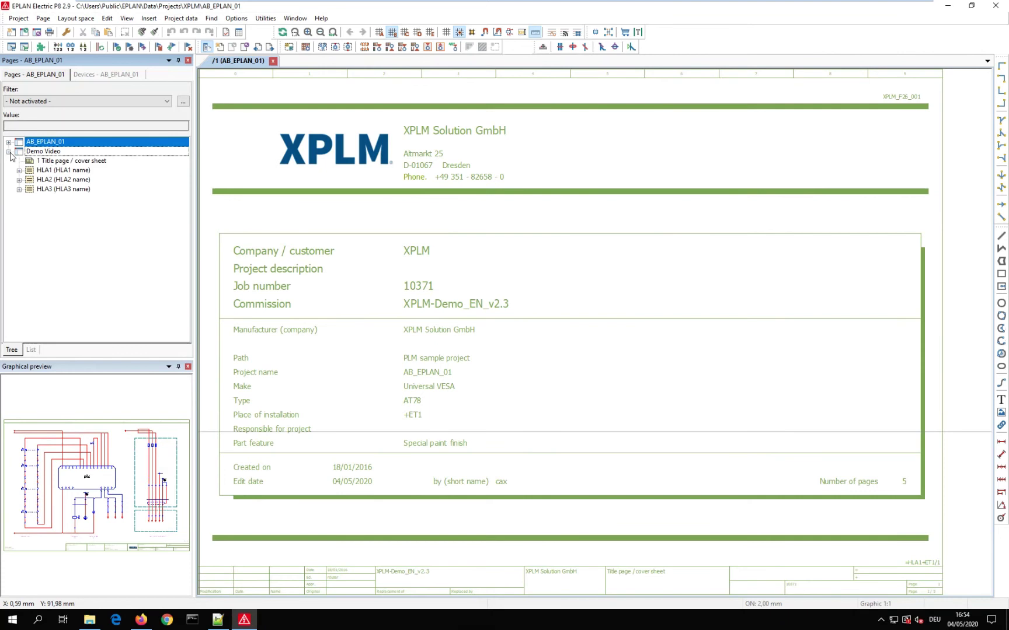
{"action": "double_click", "coordinate": [49, 161]}
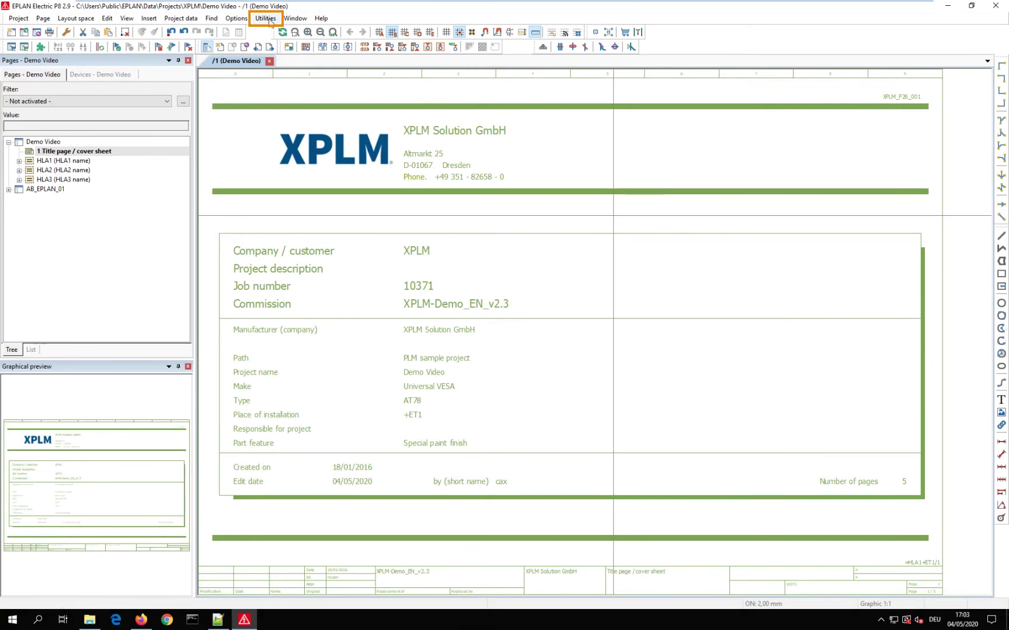
Open Save to PLM for Demo Video, with BOM groups HLA1–HLA3 loaded.
{"action": "left_click", "coordinate": [266, 18]}
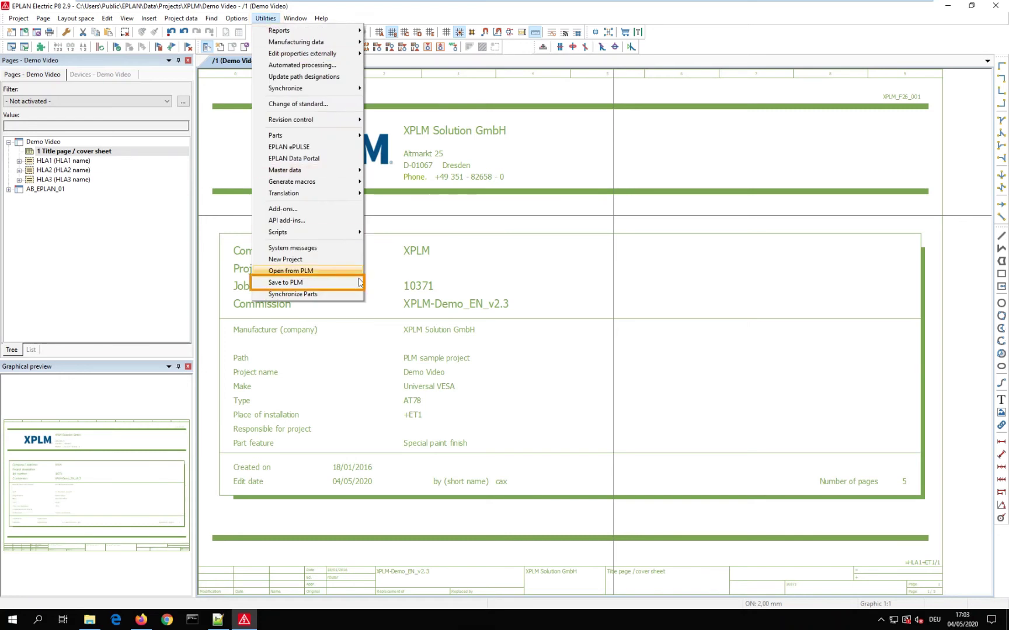
{"action": "left_click", "coordinate": [286, 283]}
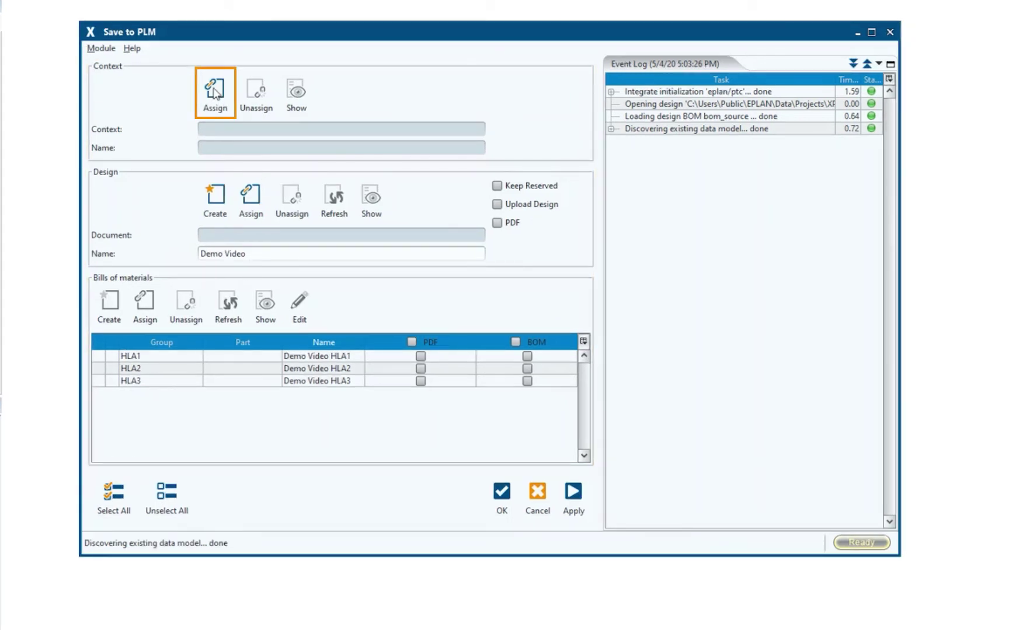
Assign PLM context PRODUCT_01/ECAD Demo, filtering the browse tree for 'Demo'.
{"action": "left_click", "coordinate": [217, 92]}
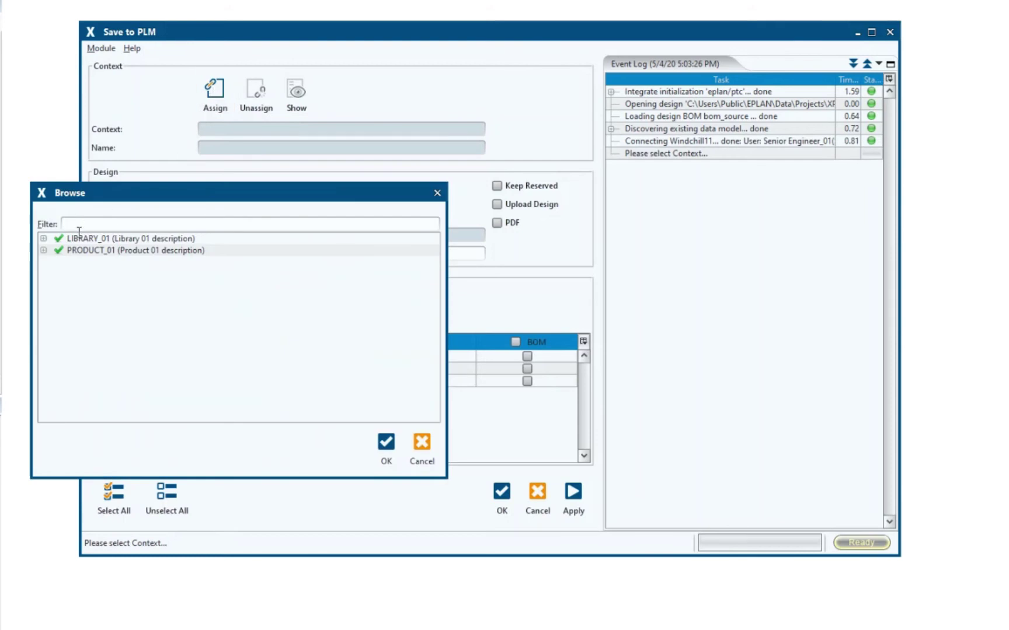
{"action": "double_click", "coordinate": [83, 251]}
{"action": "left_click", "coordinate": [102, 274]}
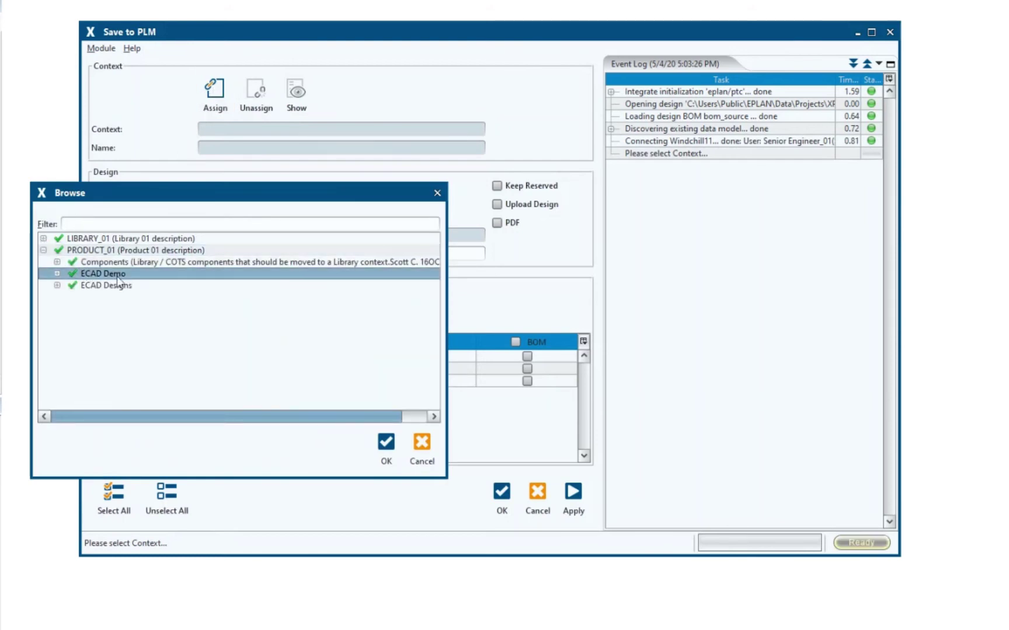
{"action": "left_click", "coordinate": [126, 250]}
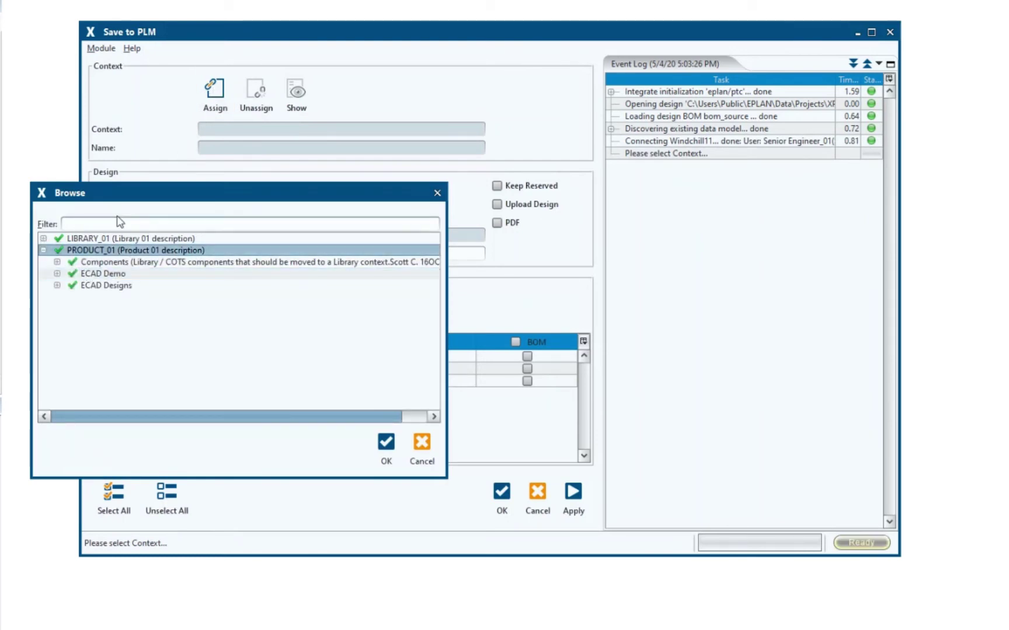
{"action": "left_click", "coordinate": [118, 224]}
{"action": "type", "text": "De"}
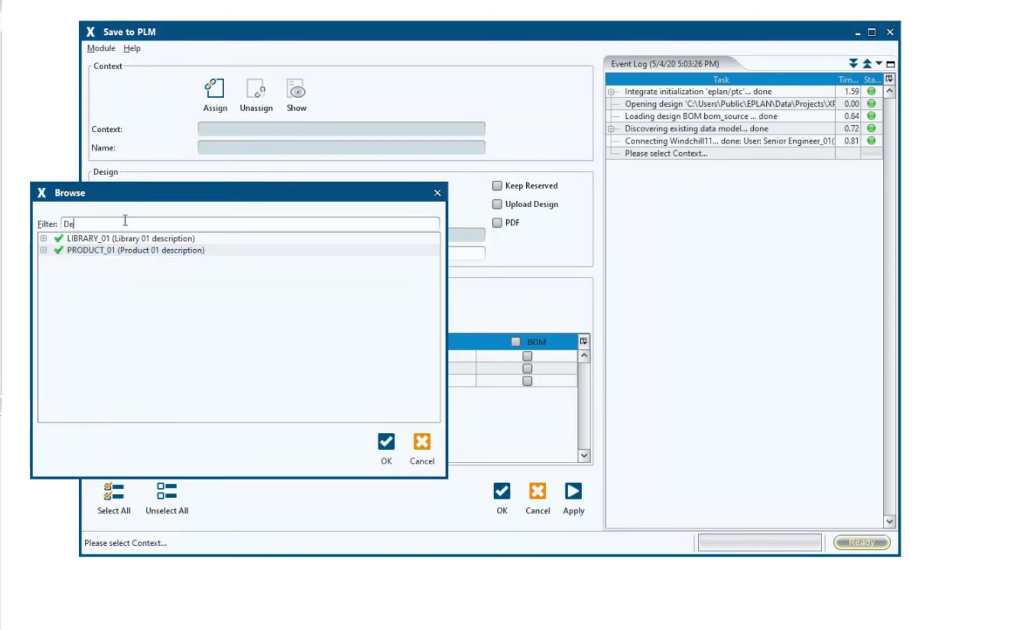
{"action": "type", "text": "mo"}
{"action": "left_click", "coordinate": [102, 250]}
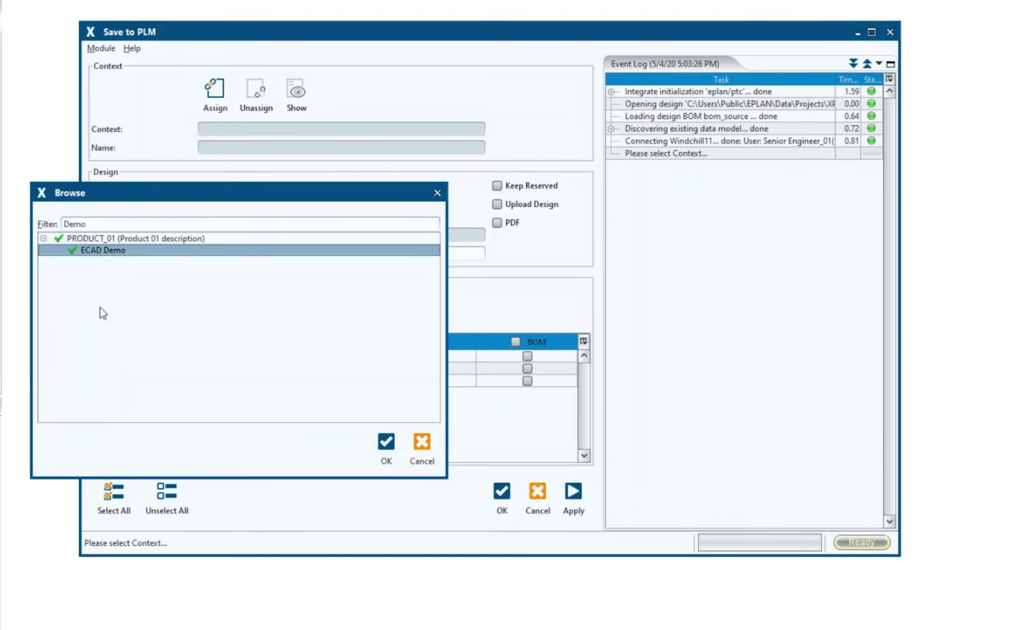
{"action": "left_click", "coordinate": [385, 441]}
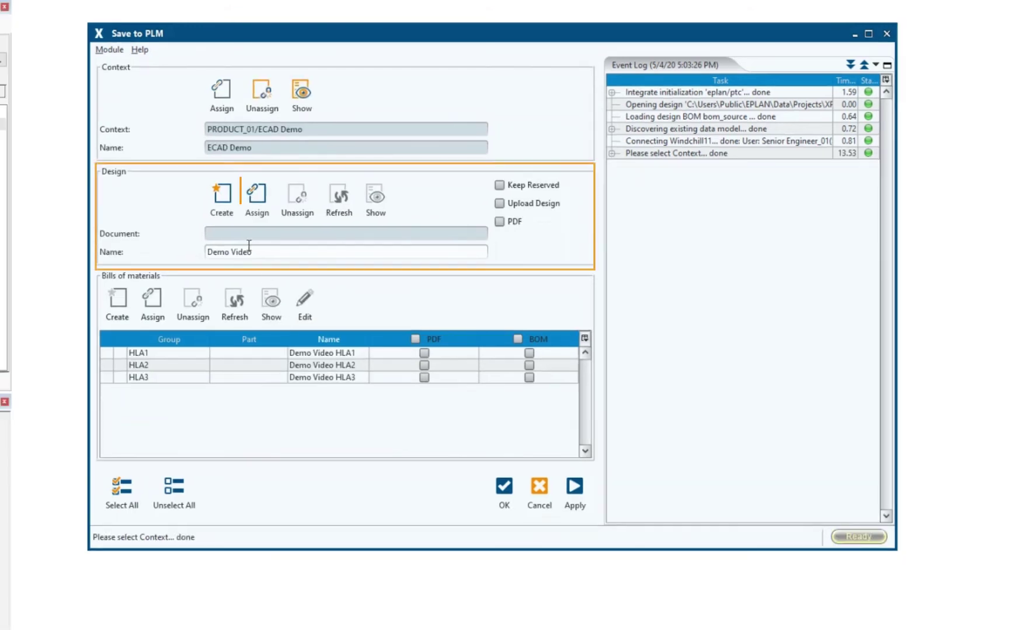
Create the Windchill design and HLA1–HLA3 parts, tick all upload options, and apply.
{"action": "left_click", "coordinate": [222, 197]}
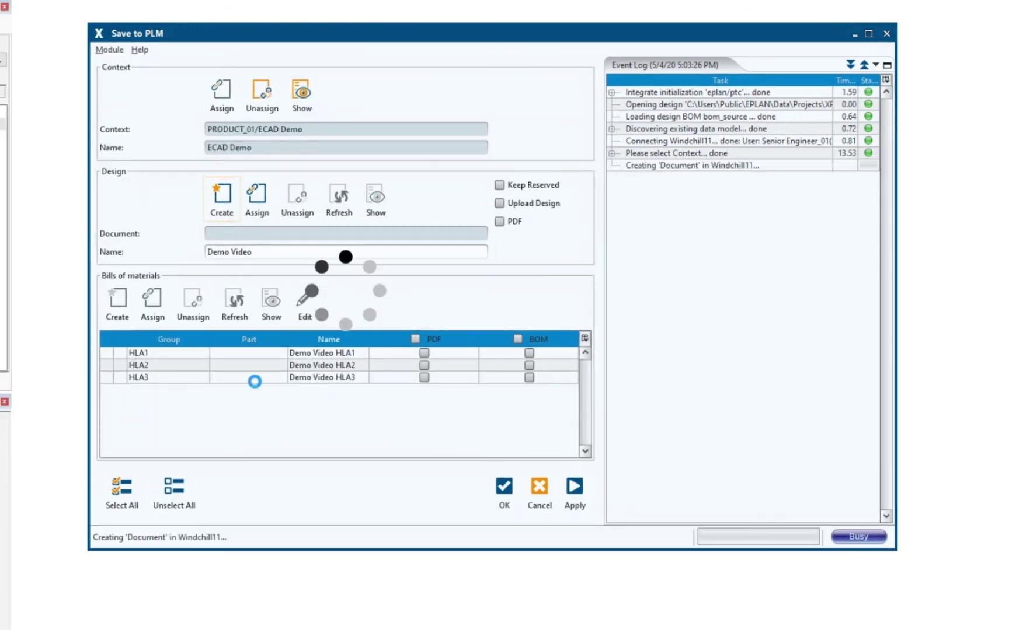
{"action": "left_click", "coordinate": [101, 362]}
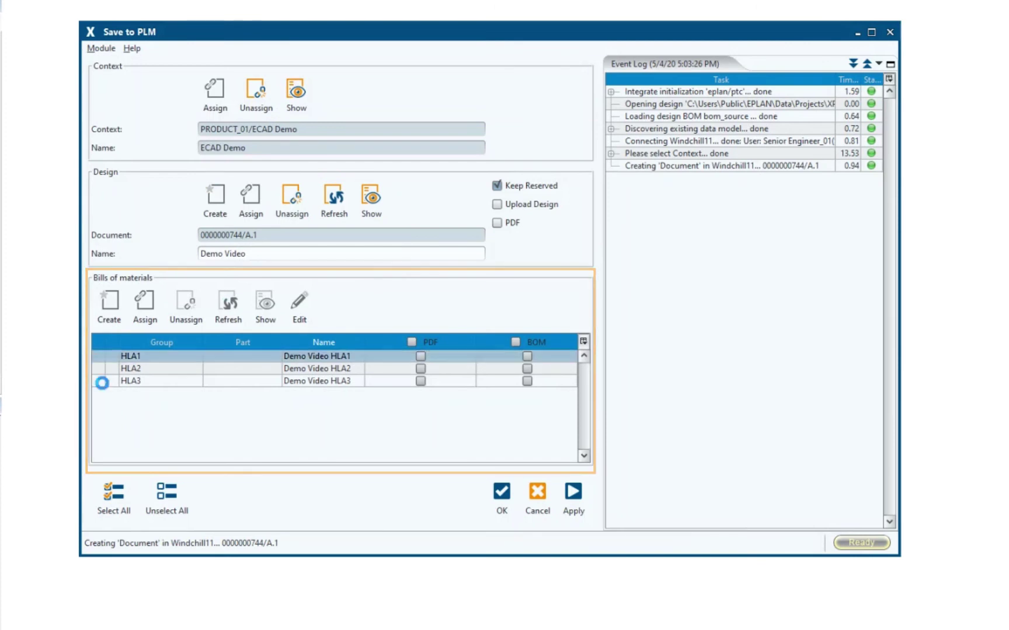
{"action": "left_click", "coordinate": [101, 384], "text": "shift"}
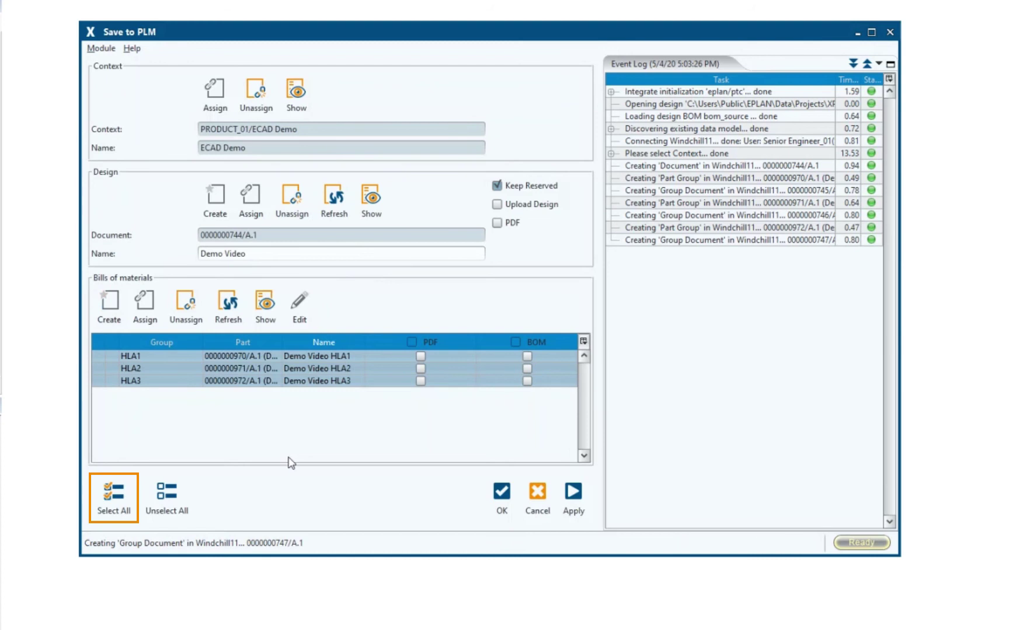
{"action": "left_click", "coordinate": [113, 495]}
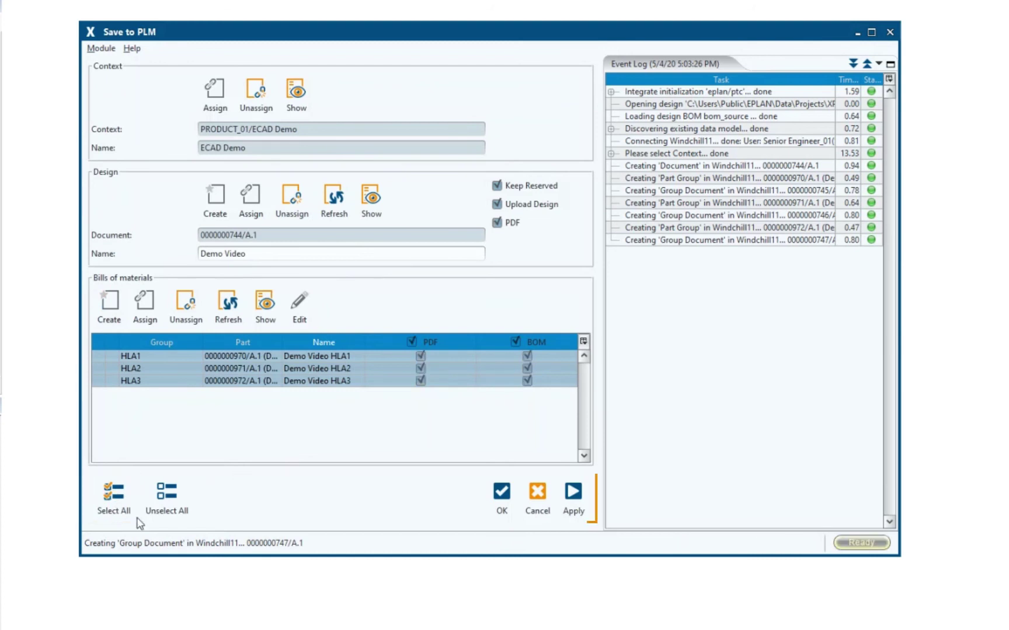
{"action": "left_click", "coordinate": [573, 494]}
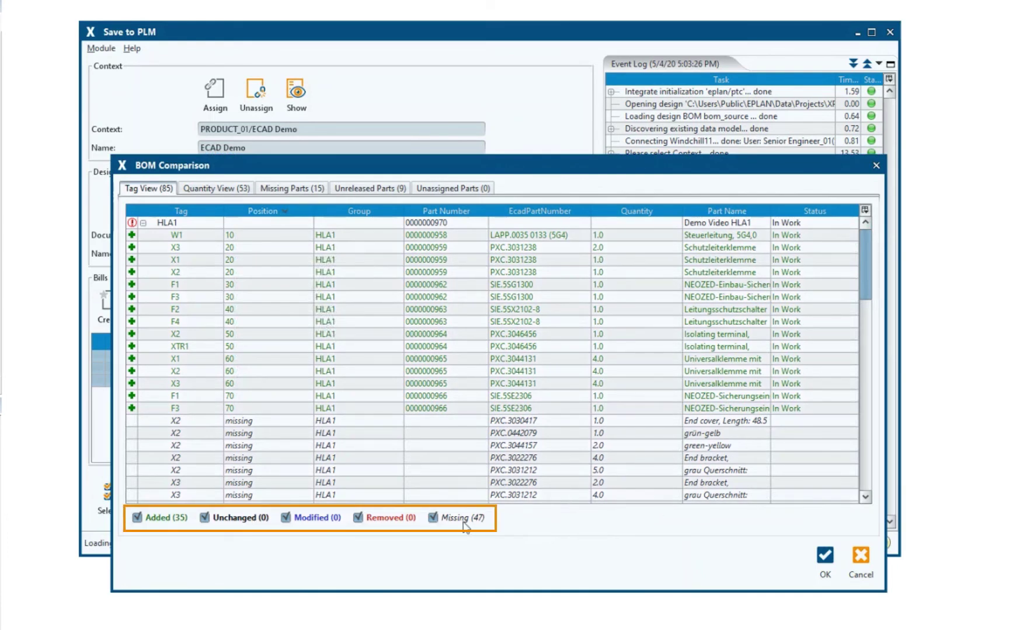
Hide missing parts and remove the Quantity column from the BOM Comparison Tag View.
{"action": "left_click", "coordinate": [434, 518]}
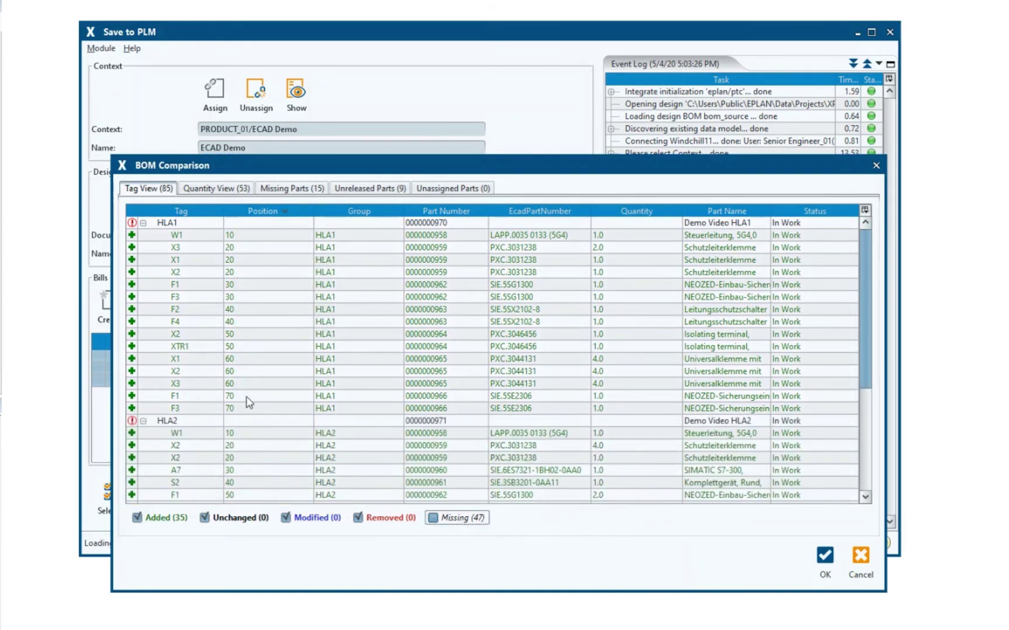
{"action": "left_click", "coordinate": [143, 223]}
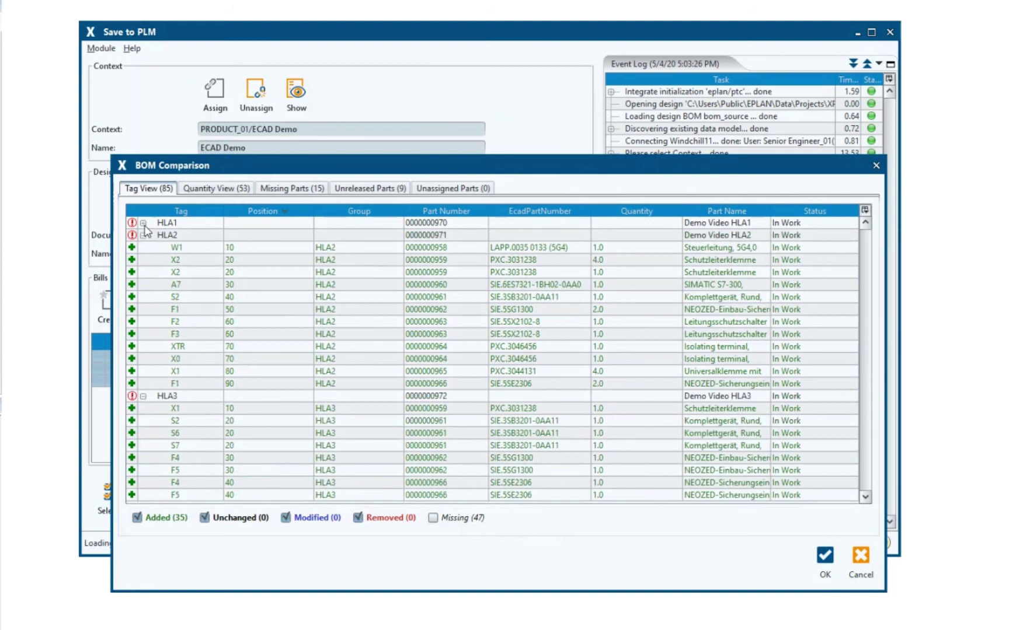
{"action": "left_click", "coordinate": [143, 223]}
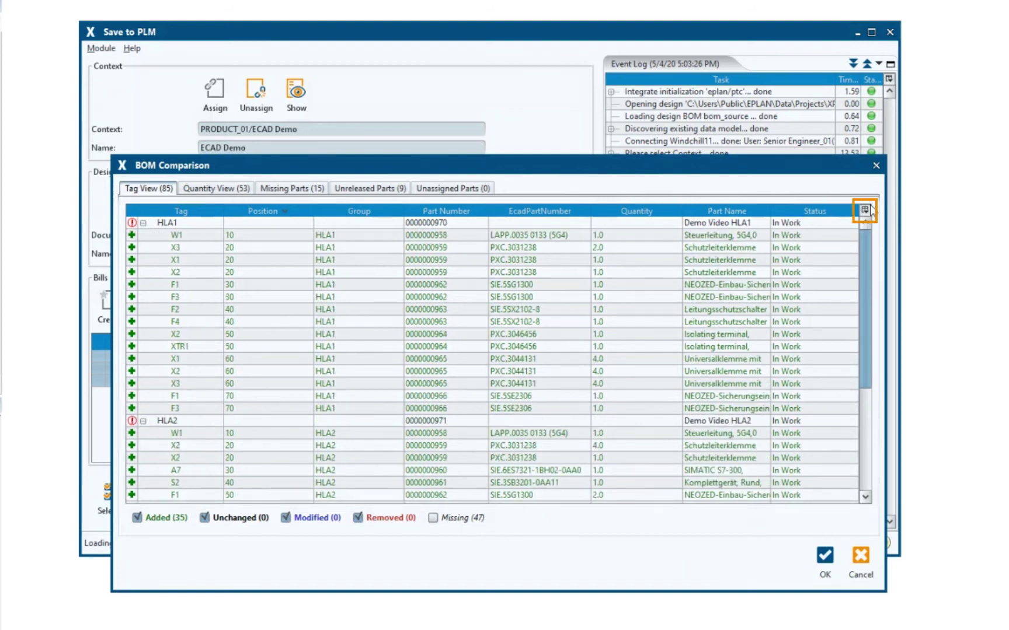
{"action": "left_click", "coordinate": [865, 210]}
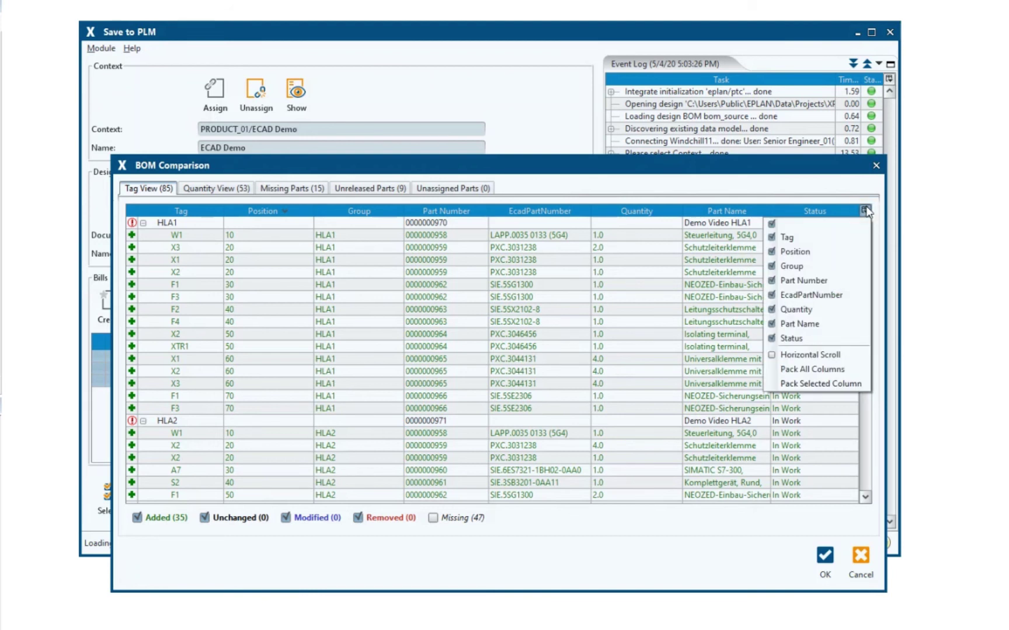
{"action": "left_click", "coordinate": [794, 310]}
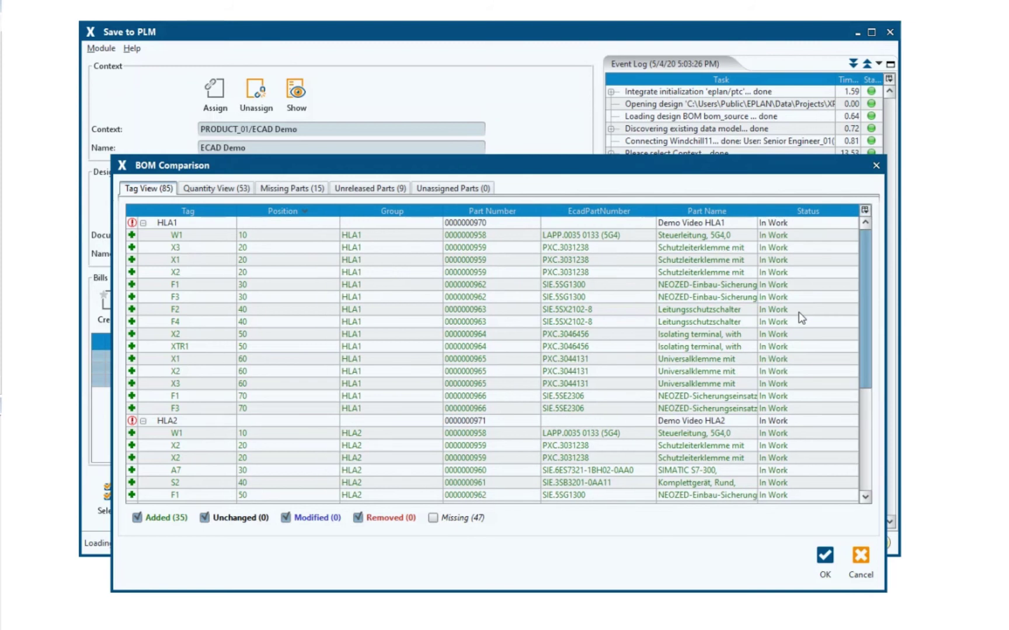
Review the Quantity View, Missing, Unreleased (nine) and Unassigned (empty) BOM comparison lists.
{"action": "left_click", "coordinate": [216, 188]}
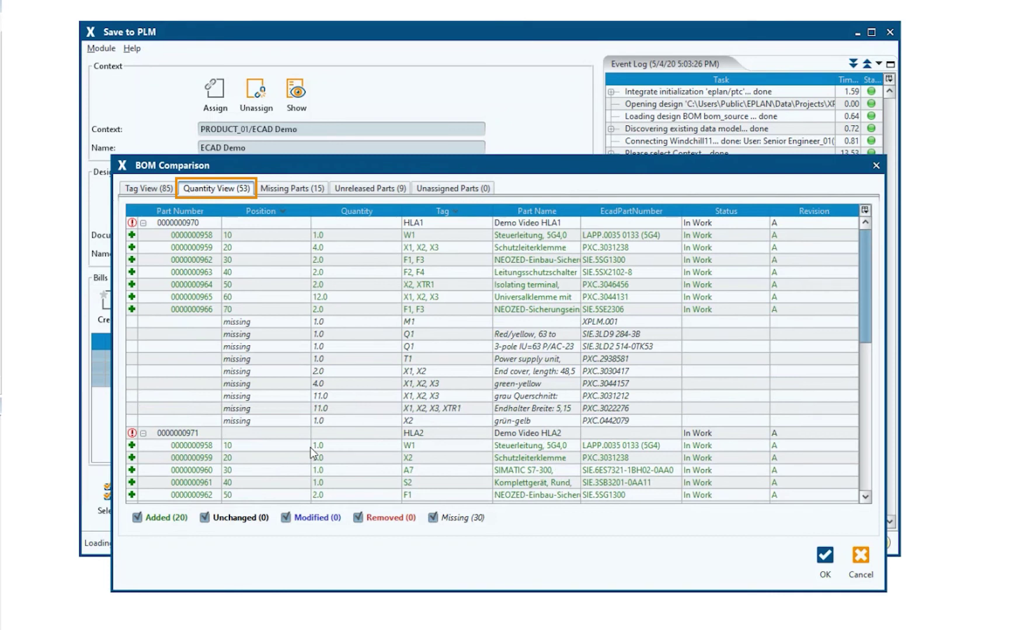
{"action": "left_click", "coordinate": [453, 518]}
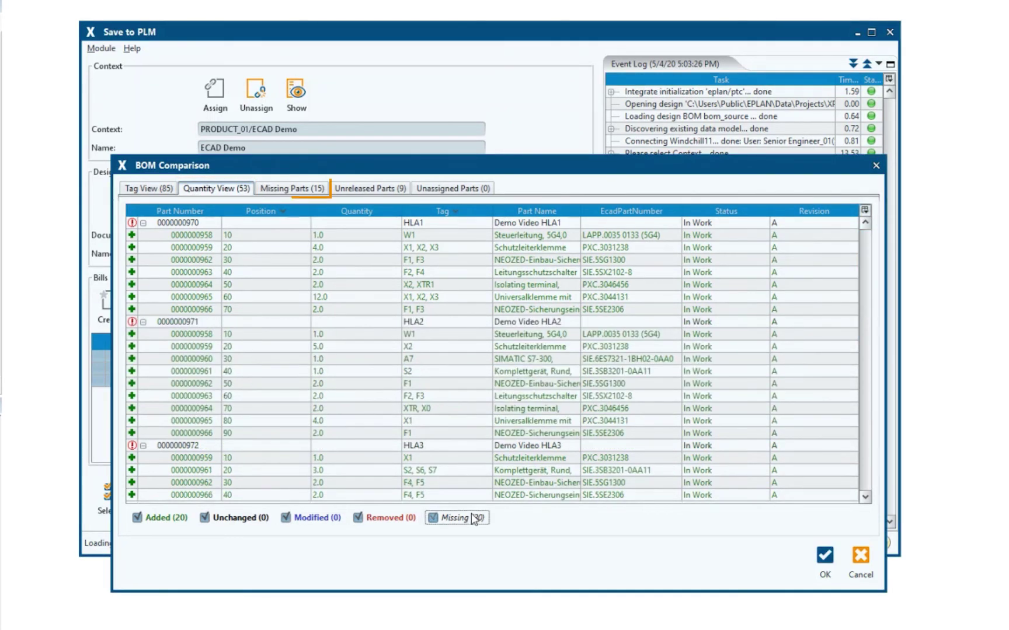
{"action": "left_click", "coordinate": [292, 189]}
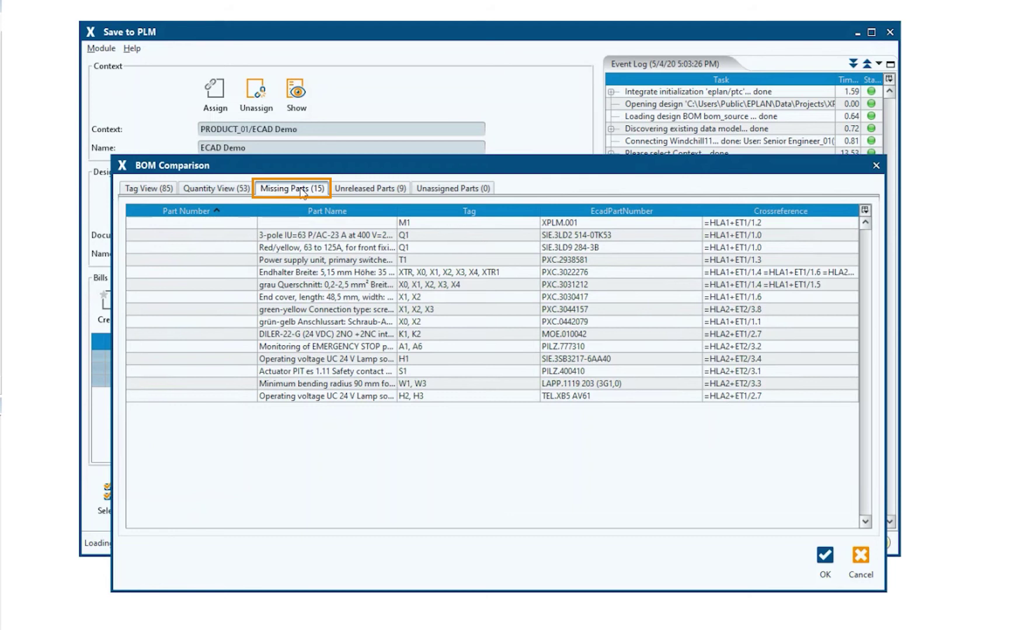
{"action": "left_click", "coordinate": [355, 192]}
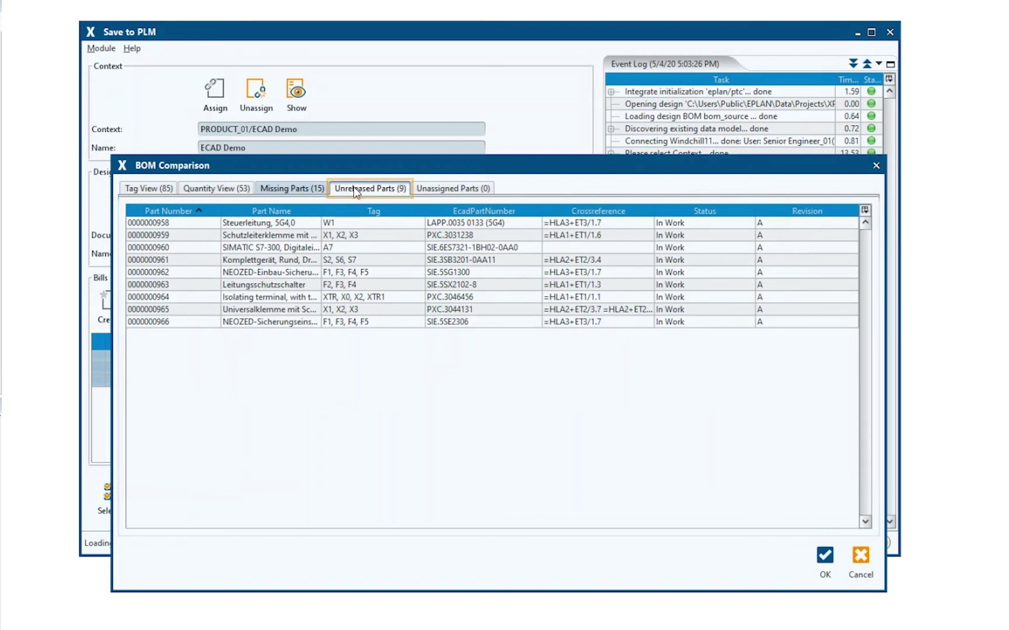
{"action": "left_click", "coordinate": [453, 189]}
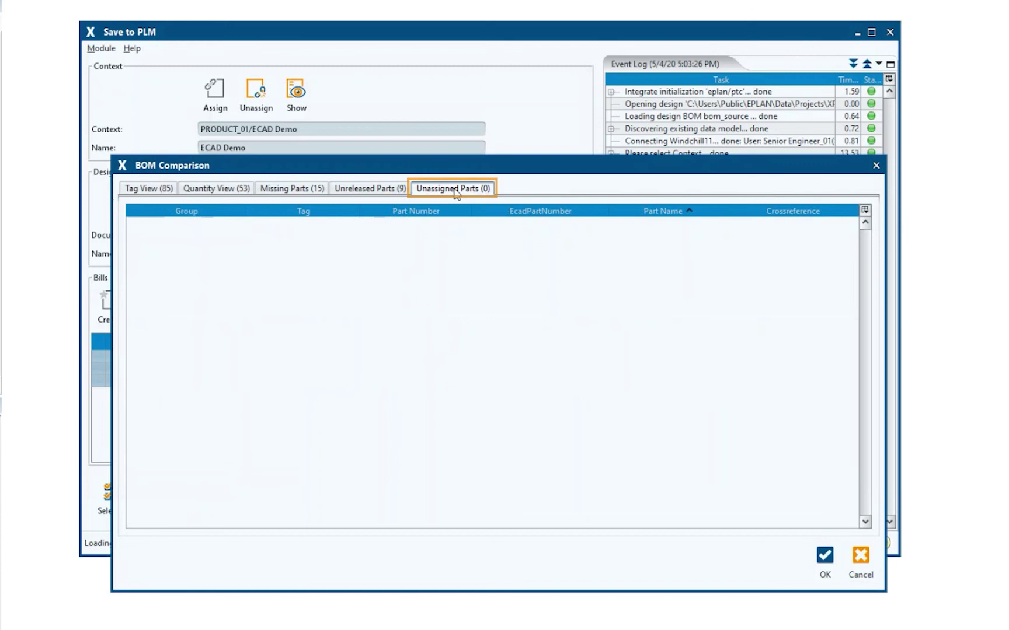
{"action": "left_click", "coordinate": [163, 196]}
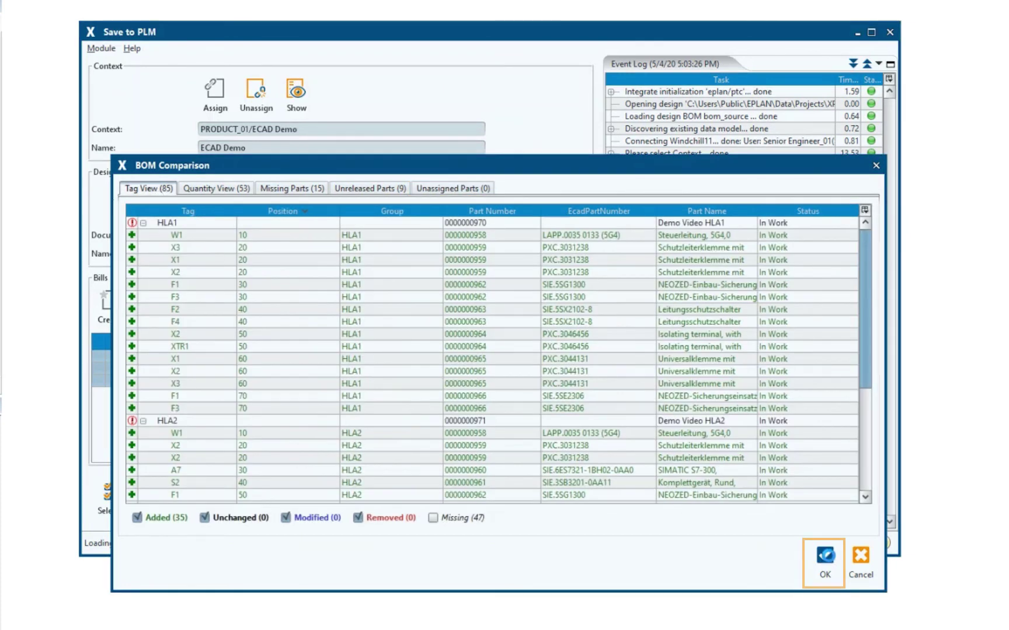
Accept the BOM comparison and its missing/unreleased parts validation warnings.
{"action": "left_click", "coordinate": [825, 557]}
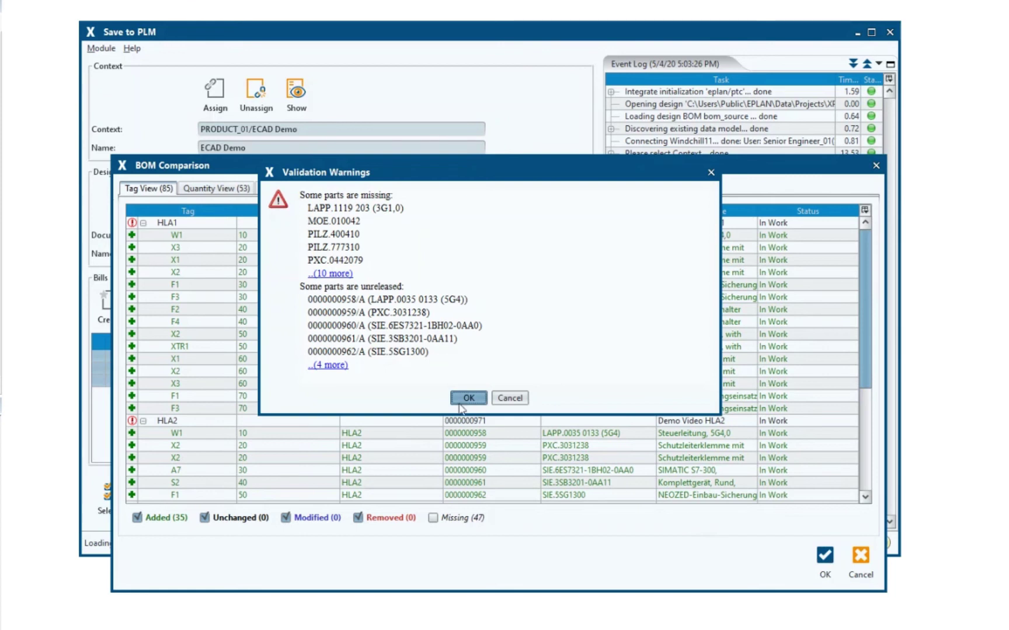
{"action": "left_click", "coordinate": [465, 397]}
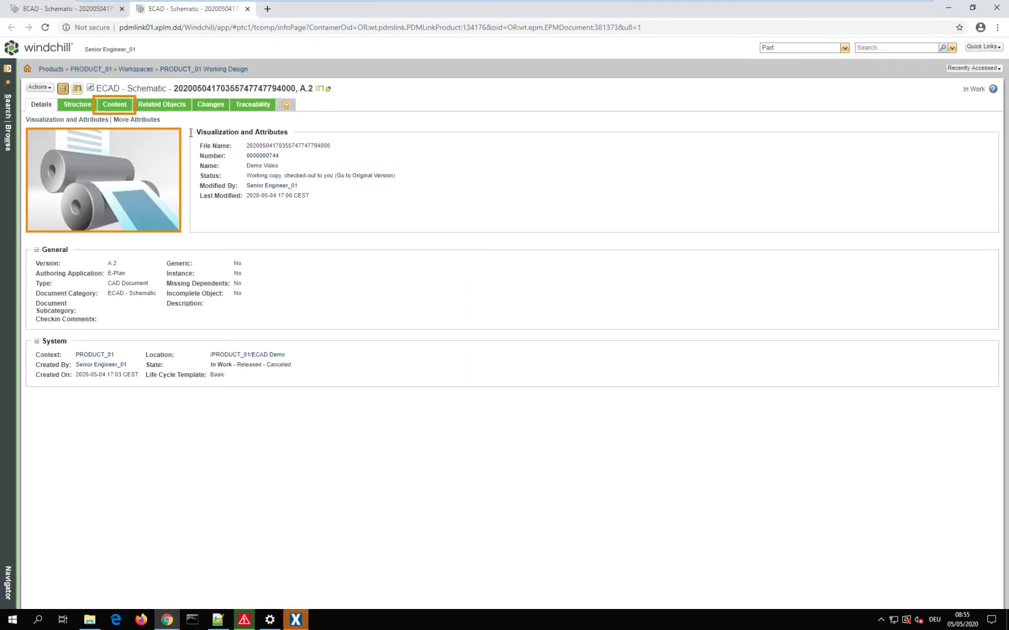
{"action": "left_click", "coordinate": [113, 104]}
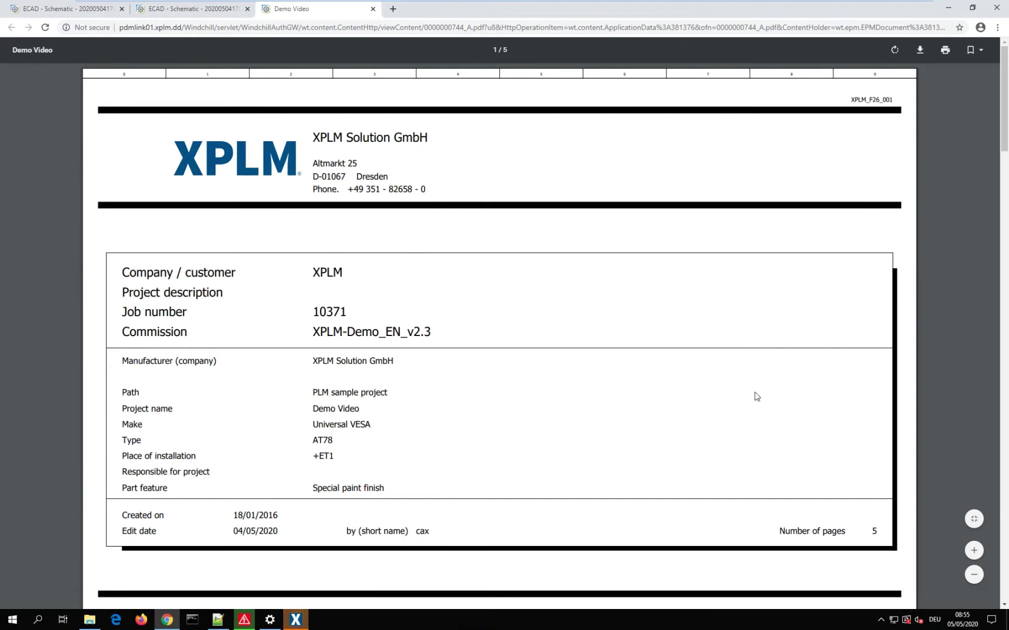
{"action": "left_click_drag", "start_coordinate": [1004, 102], "coordinate": [1005, 442]}
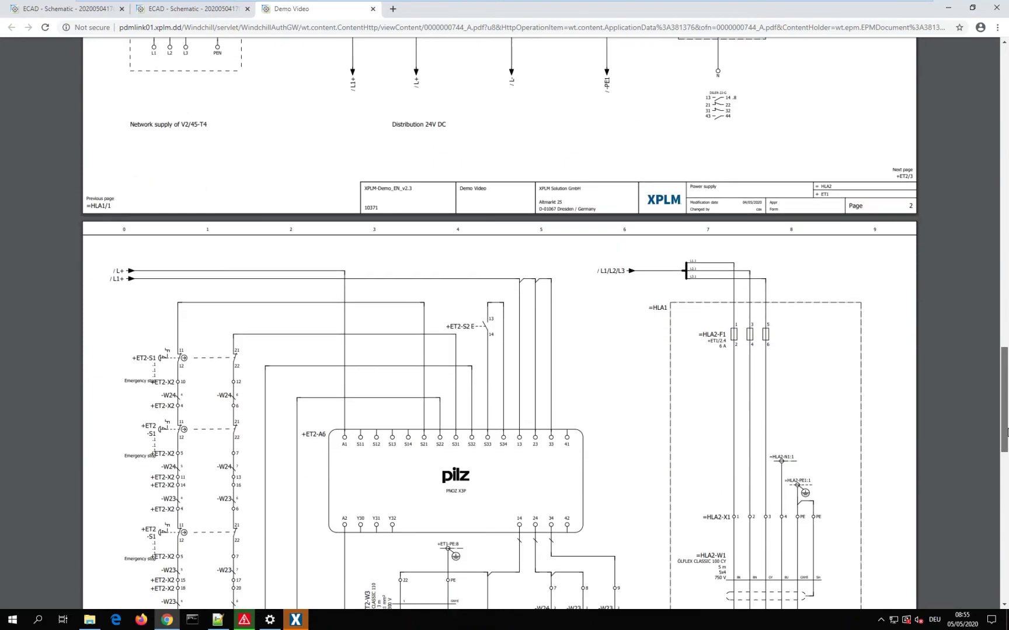
{"action": "left_click", "coordinate": [373, 9]}
{"action": "left_click", "coordinate": [296, 620]}
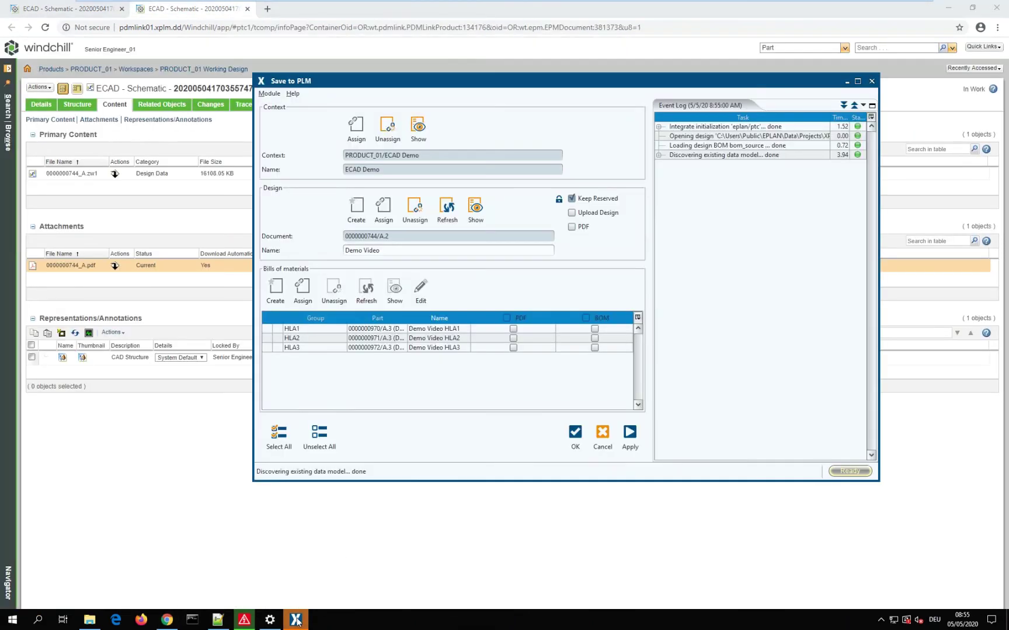
{"action": "left_click", "coordinate": [291, 329]}
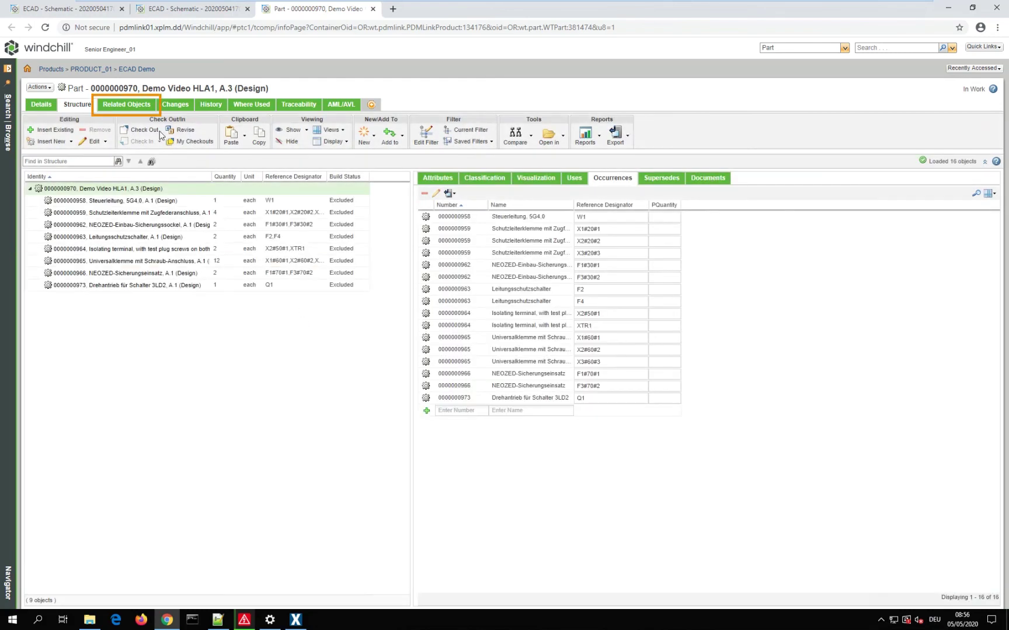
{"action": "left_click", "coordinate": [127, 105]}
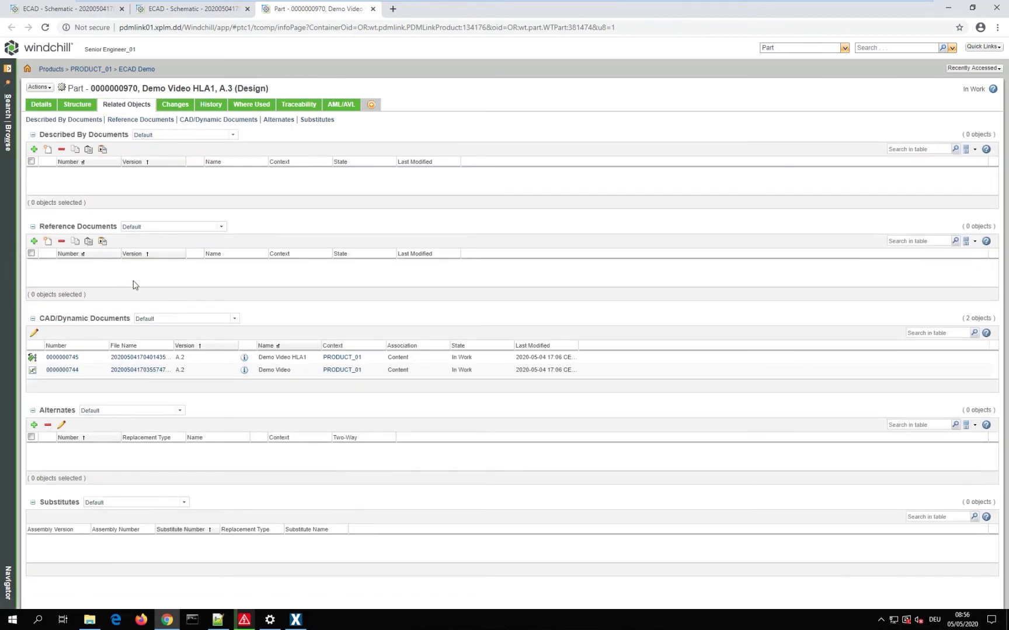
{"action": "left_click", "coordinate": [139, 357]}
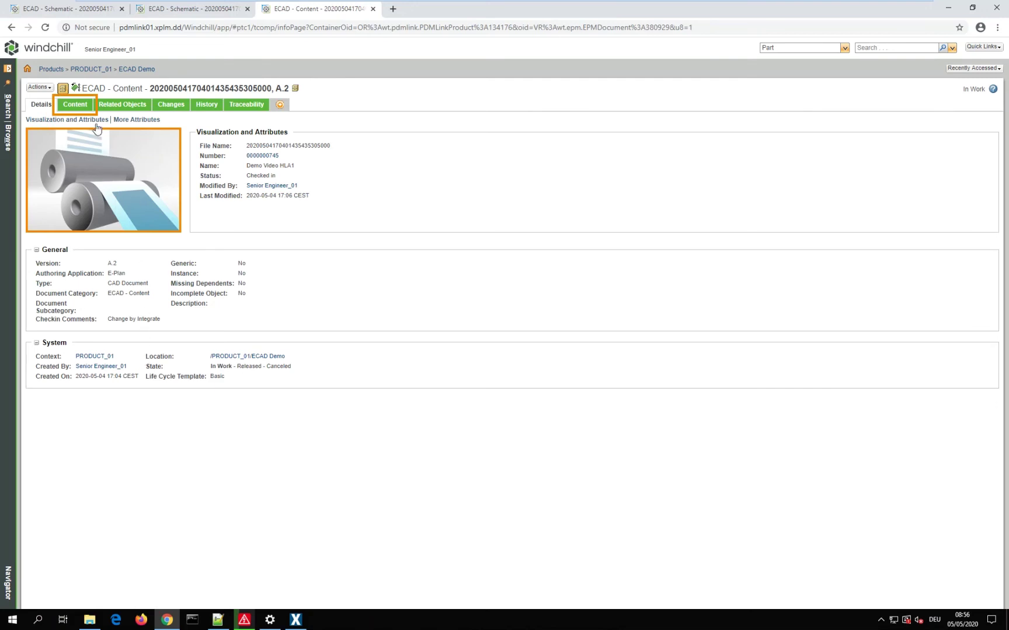
{"action": "left_click", "coordinate": [76, 105]}
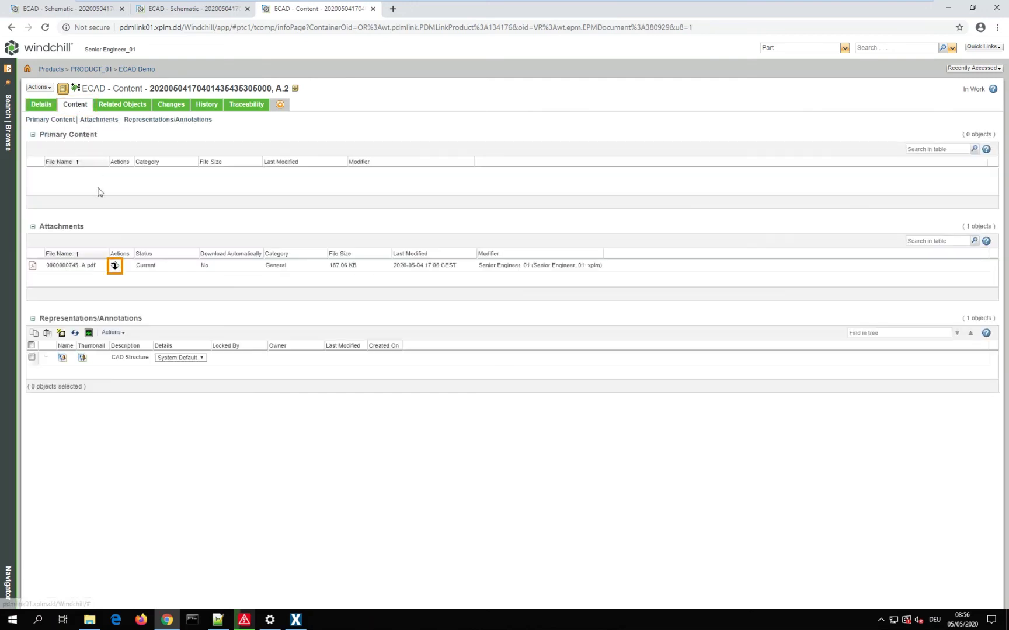
{"action": "left_click", "coordinate": [115, 267]}
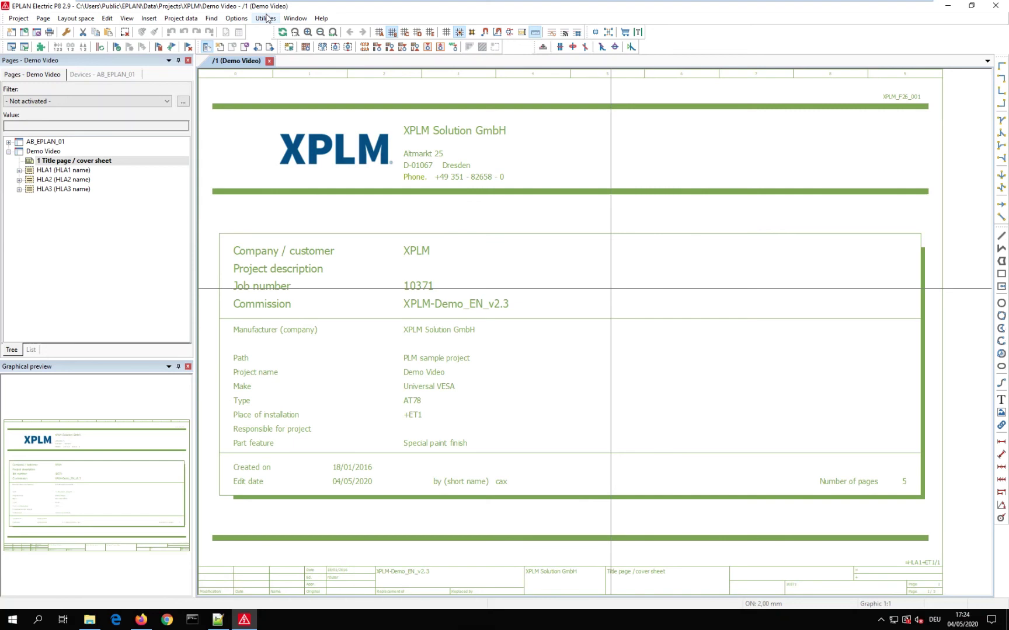
Load the '15 parts discovered on 04/05/2020 17:04' into Synchronize Parts, acknowledging PXC.0442079 not found.
{"action": "left_click", "coordinate": [266, 18]}
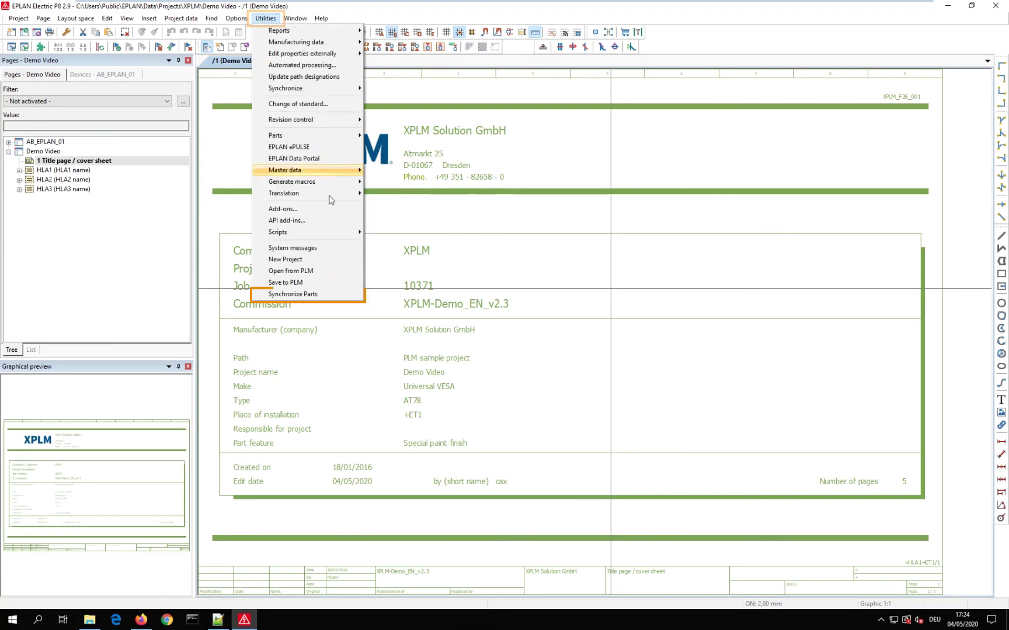
{"action": "left_click", "coordinate": [347, 295]}
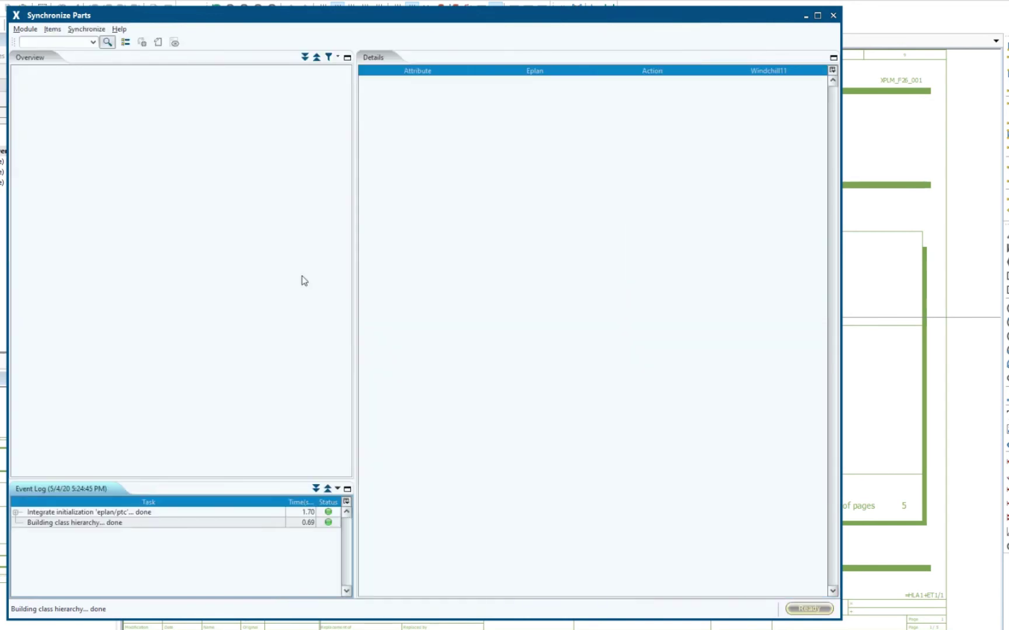
{"action": "left_click", "coordinate": [52, 29]}
{"action": "mouse_move", "coordinate": [65, 42]}
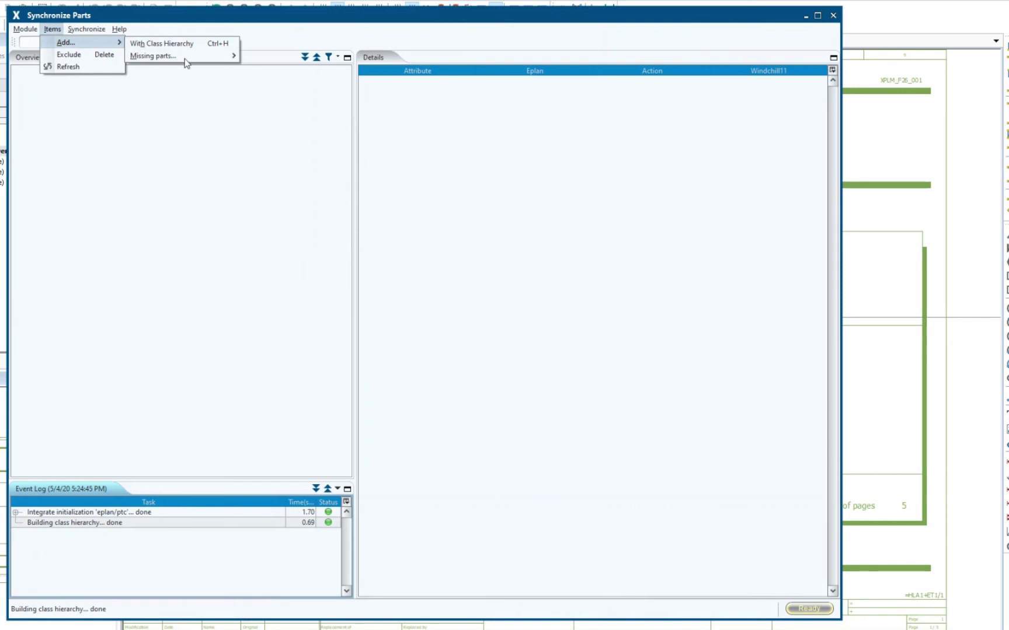
{"action": "mouse_move", "coordinate": [153, 55]}
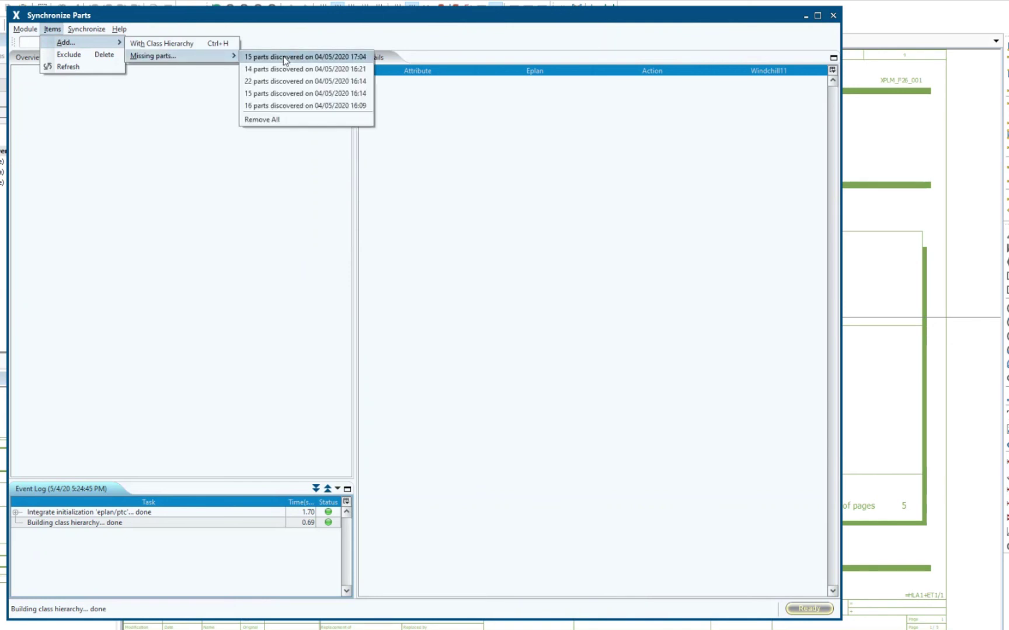
{"action": "left_click", "coordinate": [285, 57]}
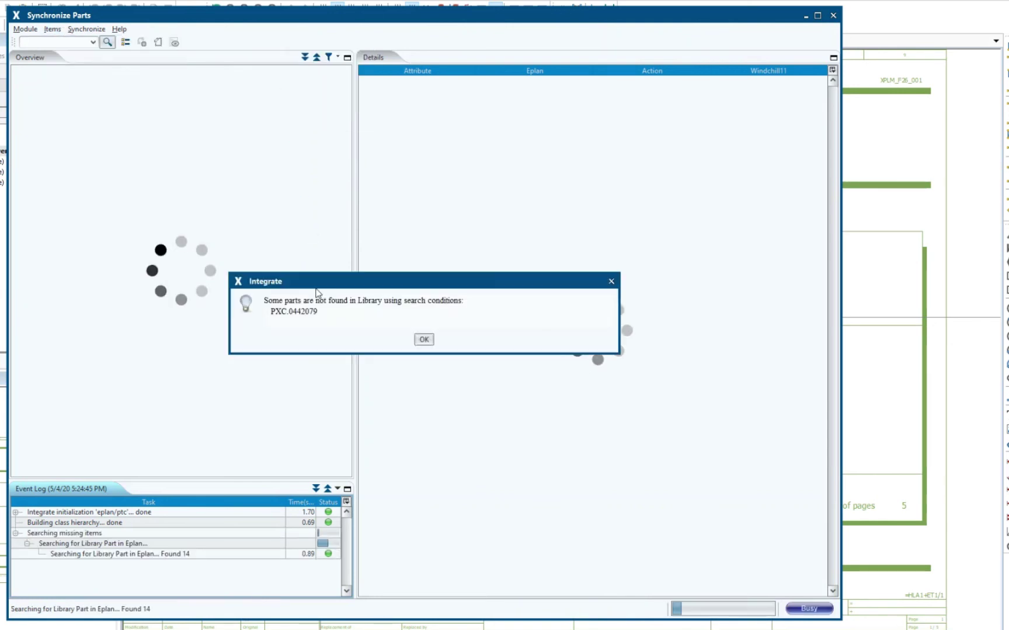
{"action": "left_click", "coordinate": [424, 339]}
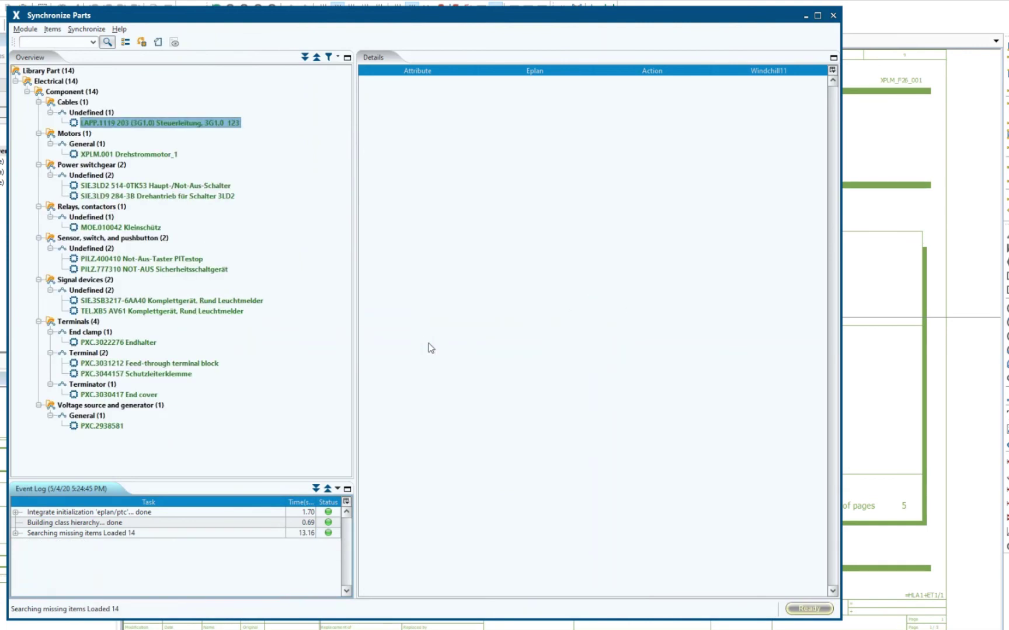
{"action": "left_click", "coordinate": [165, 196]}
{"action": "left_click", "coordinate": [158, 258]}
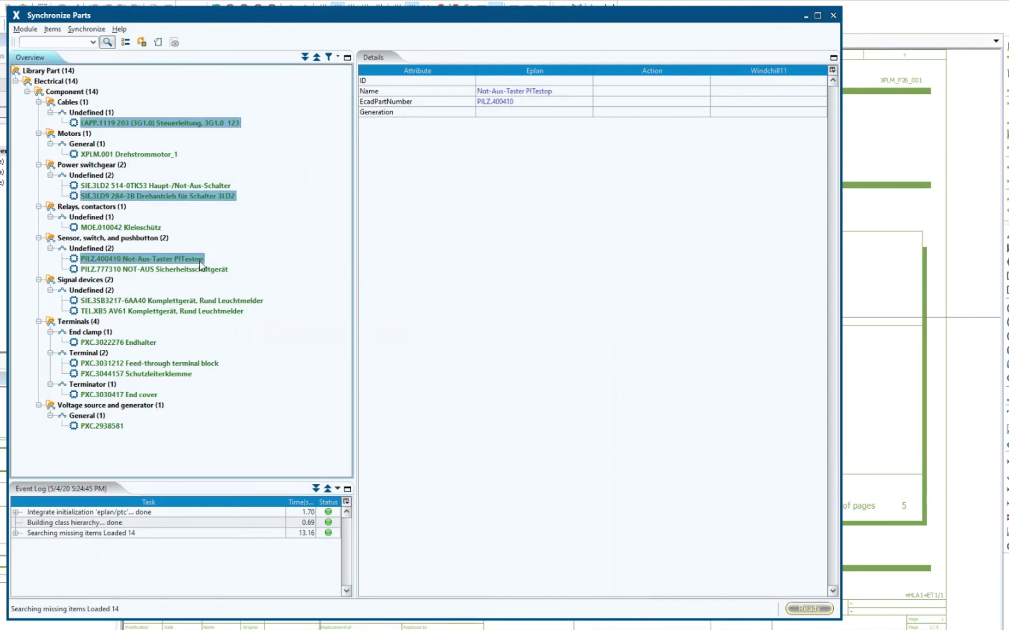
{"action": "right_click", "coordinate": [202, 265]}
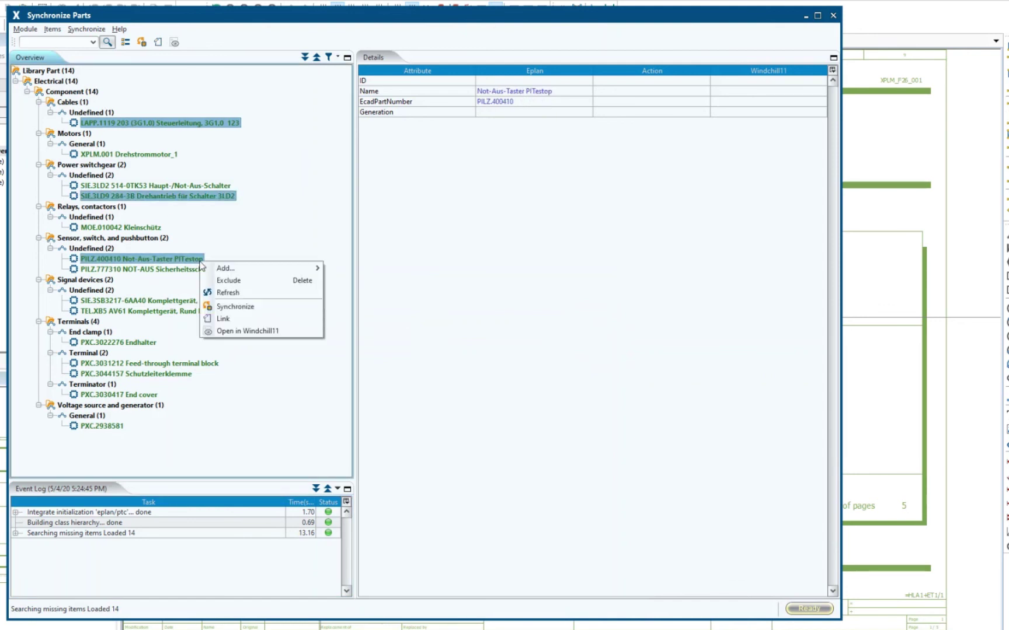
{"action": "left_click", "coordinate": [281, 309]}
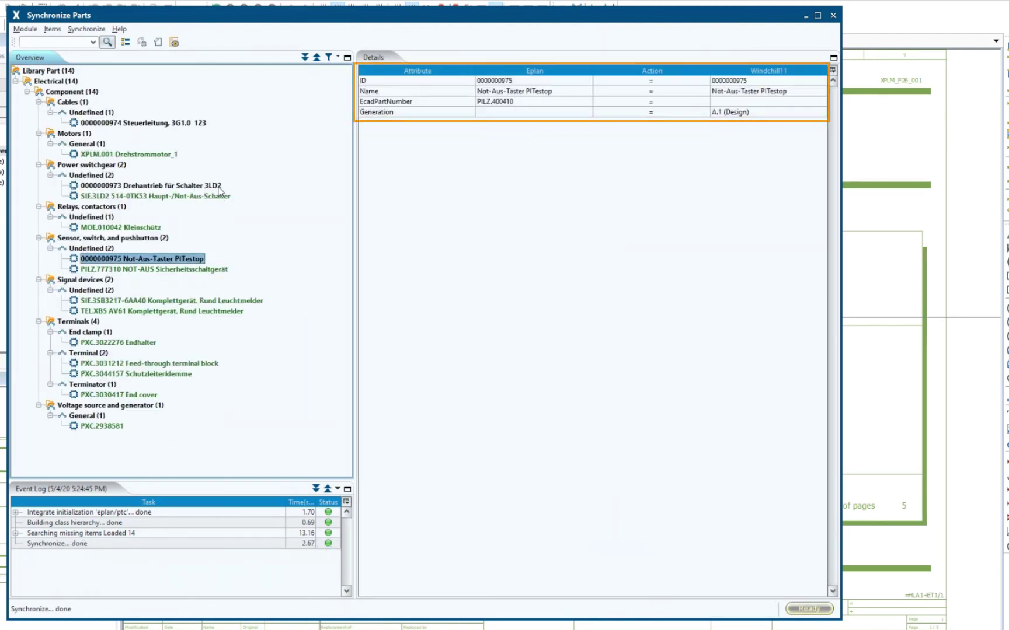
{"action": "left_click", "coordinate": [150, 186]}
{"action": "left_click", "coordinate": [143, 123]}
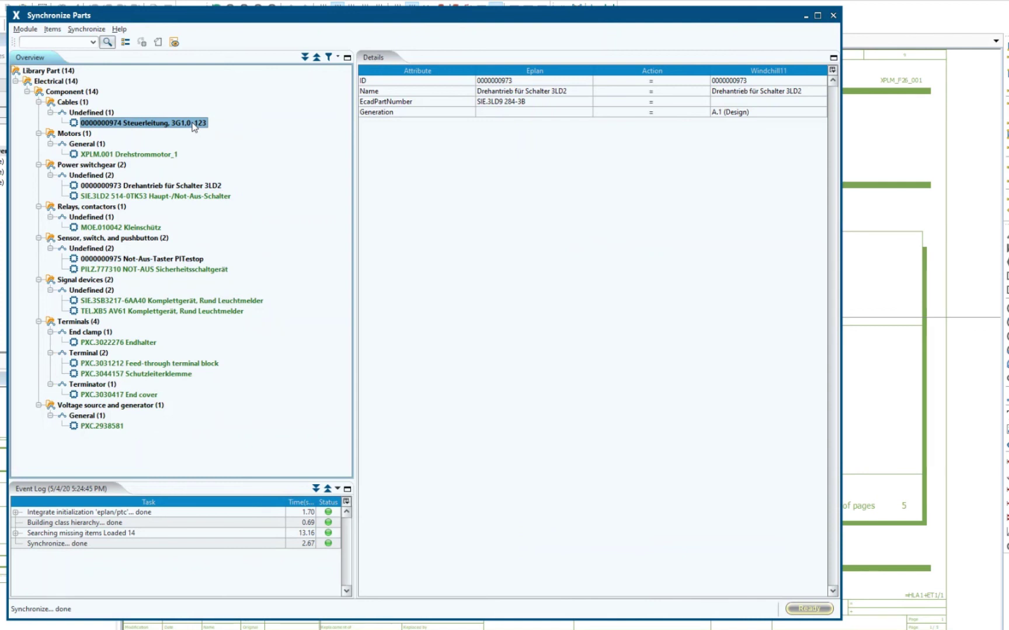
Add three Siemens PLC modules by class hierarchy, choosing the PLC through Plugs classes.
{"action": "left_click", "coordinate": [55, 31]}
{"action": "mouse_move", "coordinate": [71, 43]}
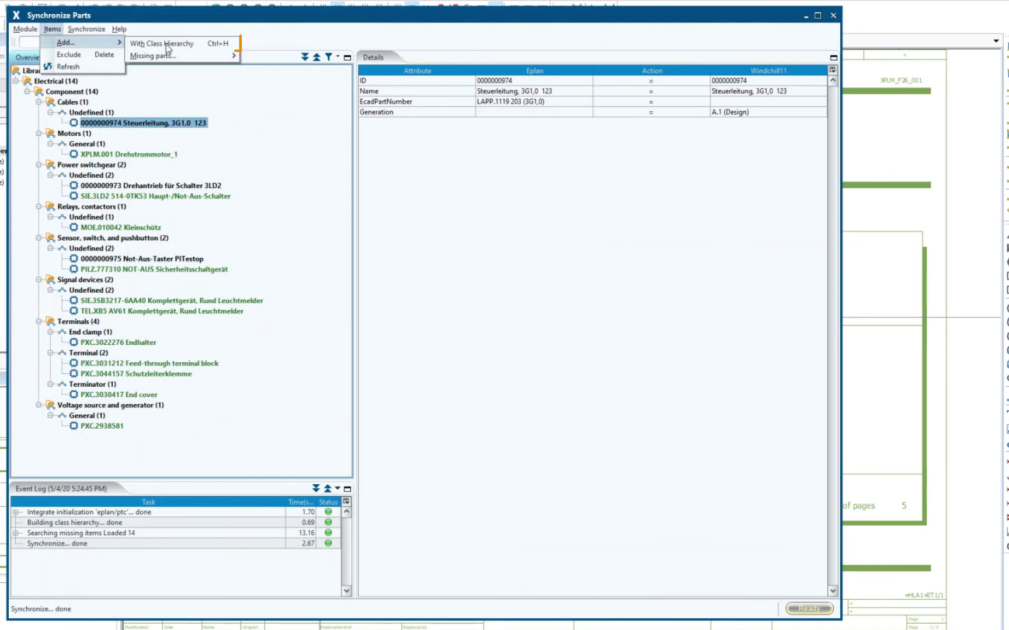
{"action": "left_click", "coordinate": [162, 43]}
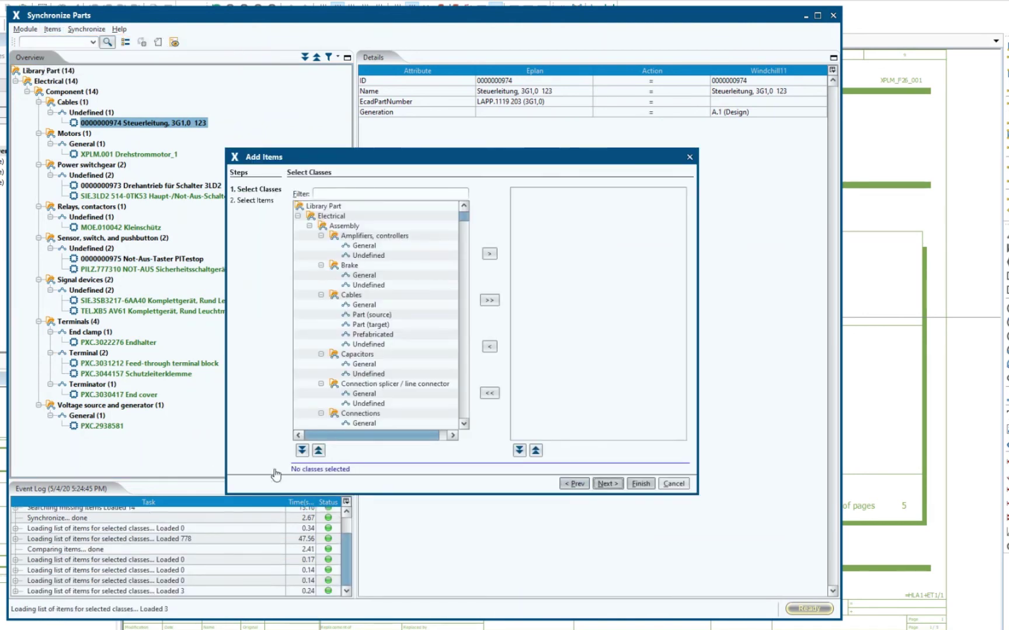
{"action": "scroll", "coordinate": [467, 402], "scroll_direction": "down", "scroll_amount": 5}
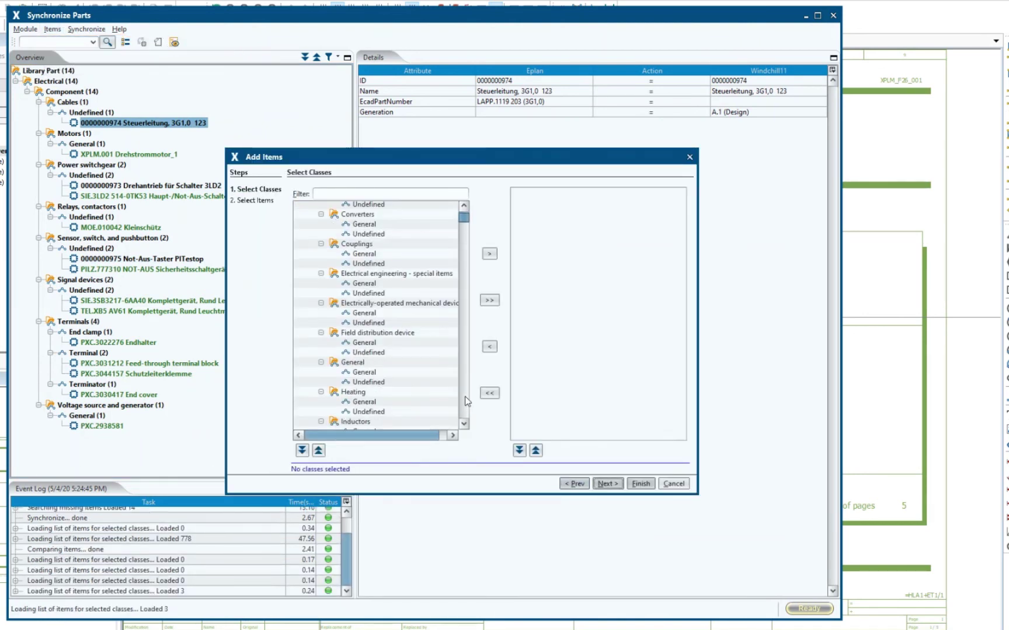
{"action": "scroll", "coordinate": [466, 401], "scroll_direction": "down", "scroll_amount": 5}
{"action": "scroll", "coordinate": [466, 402], "scroll_direction": "down", "scroll_amount": 5}
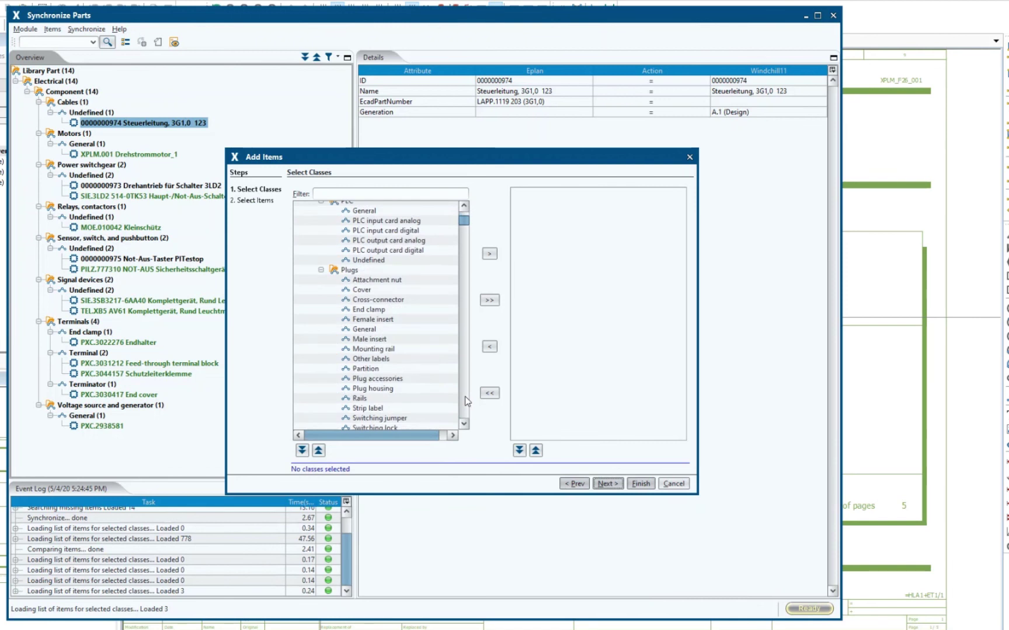
{"action": "left_click", "coordinate": [366, 221]}
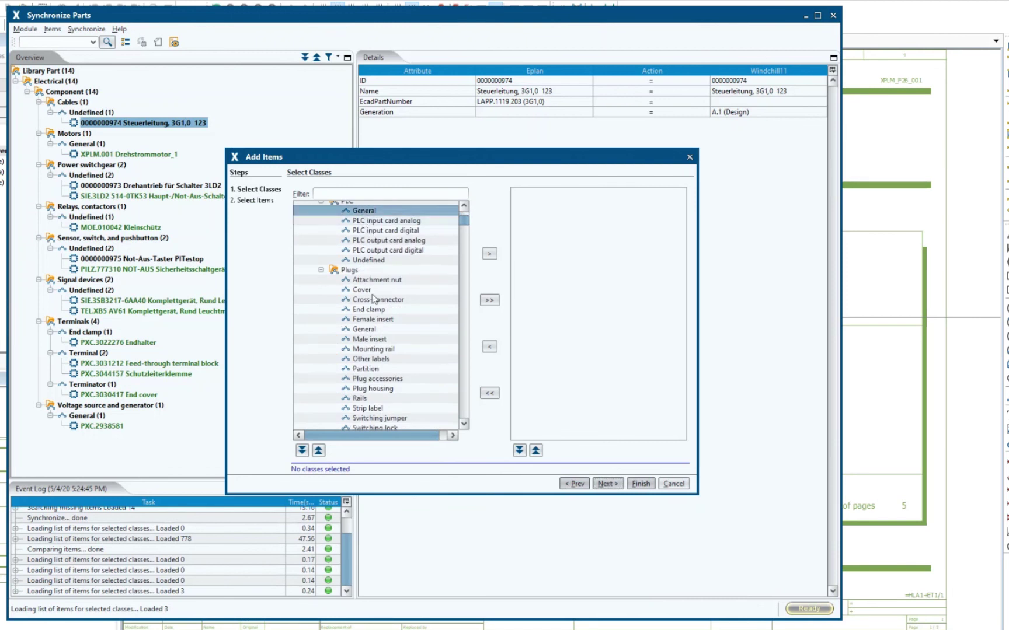
{"action": "left_click", "coordinate": [381, 408], "text": "shift"}
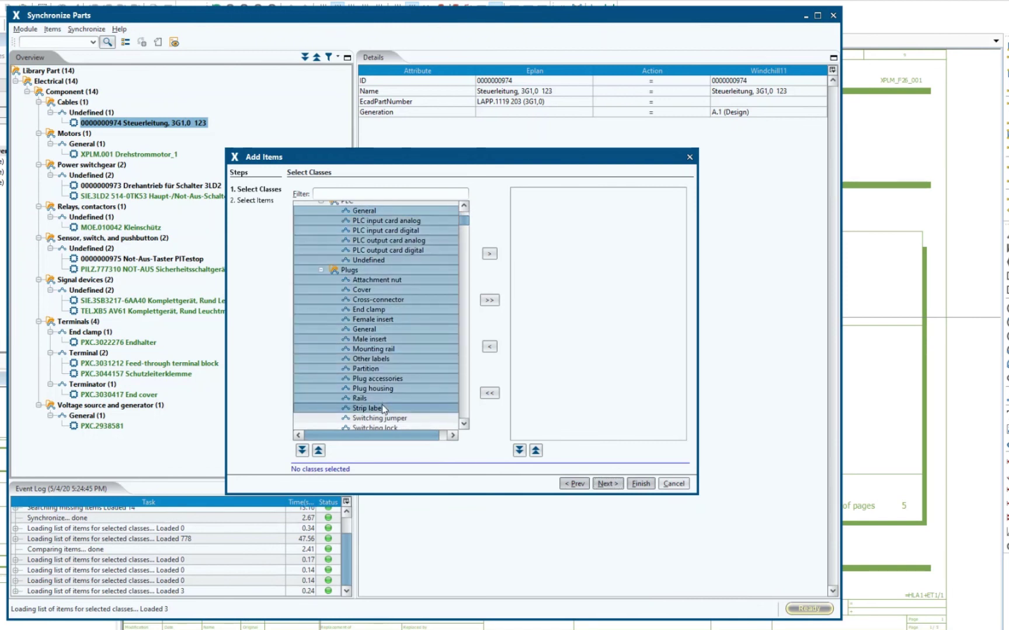
{"action": "left_click", "coordinate": [489, 253]}
{"action": "left_click", "coordinate": [608, 482]}
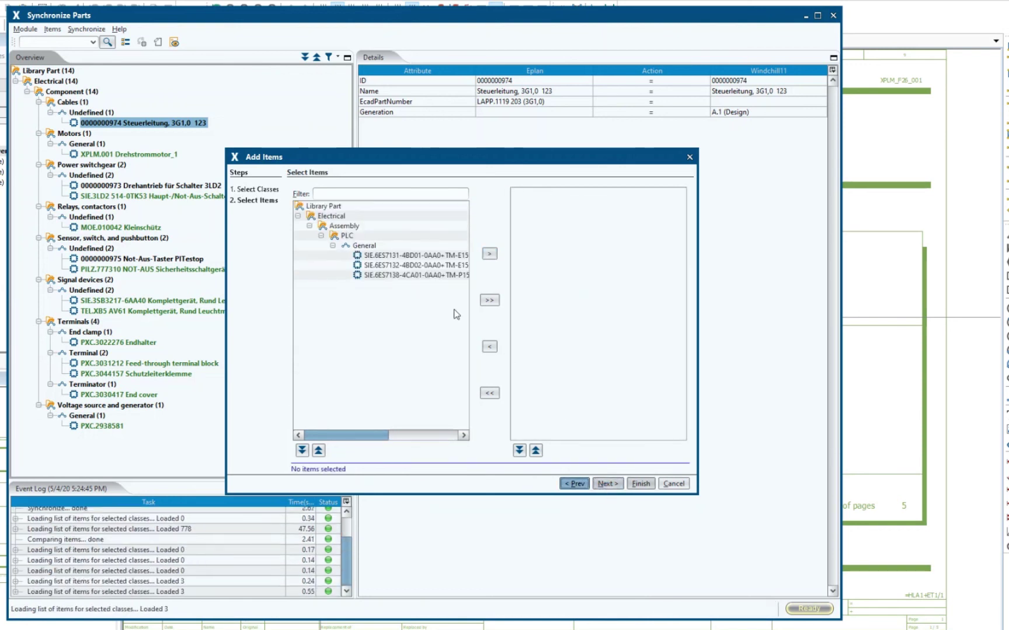
{"action": "left_click", "coordinate": [416, 255]}
{"action": "left_click", "coordinate": [416, 274], "text": "shift"}
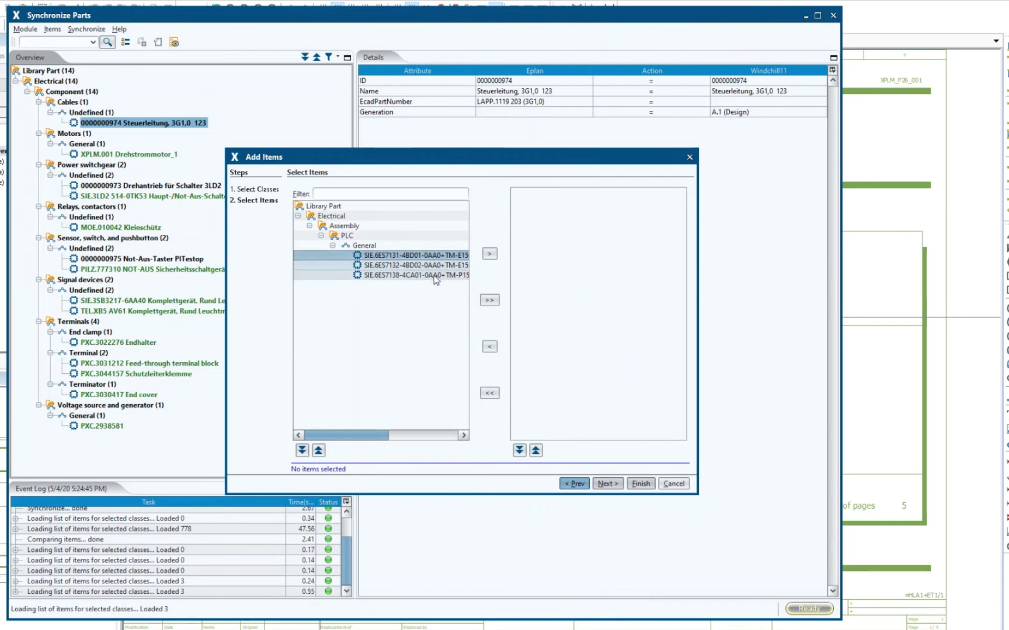
{"action": "left_click", "coordinate": [489, 254]}
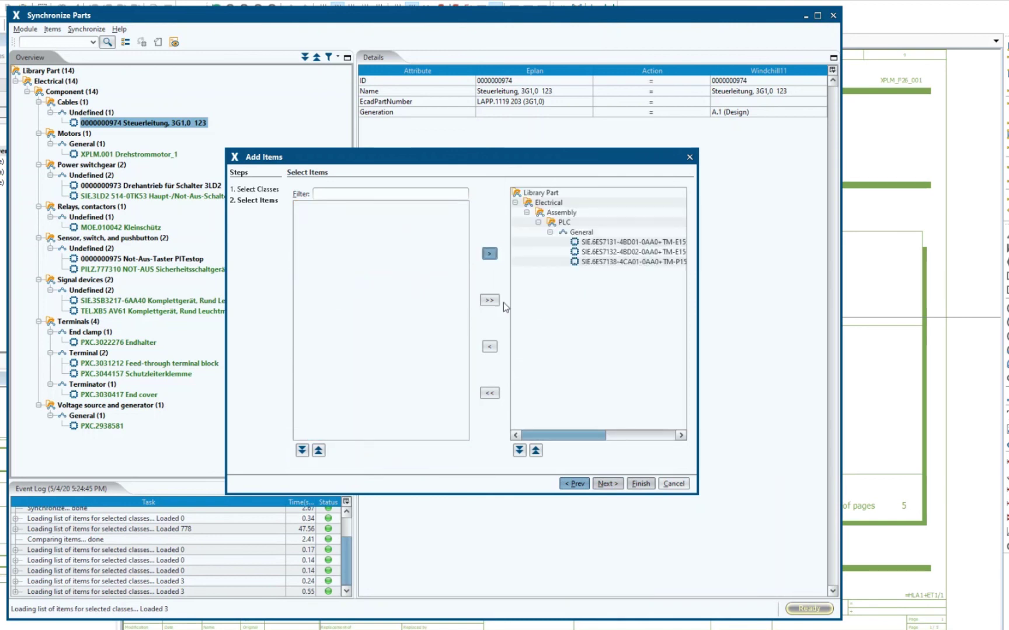
{"action": "left_click", "coordinate": [641, 483]}
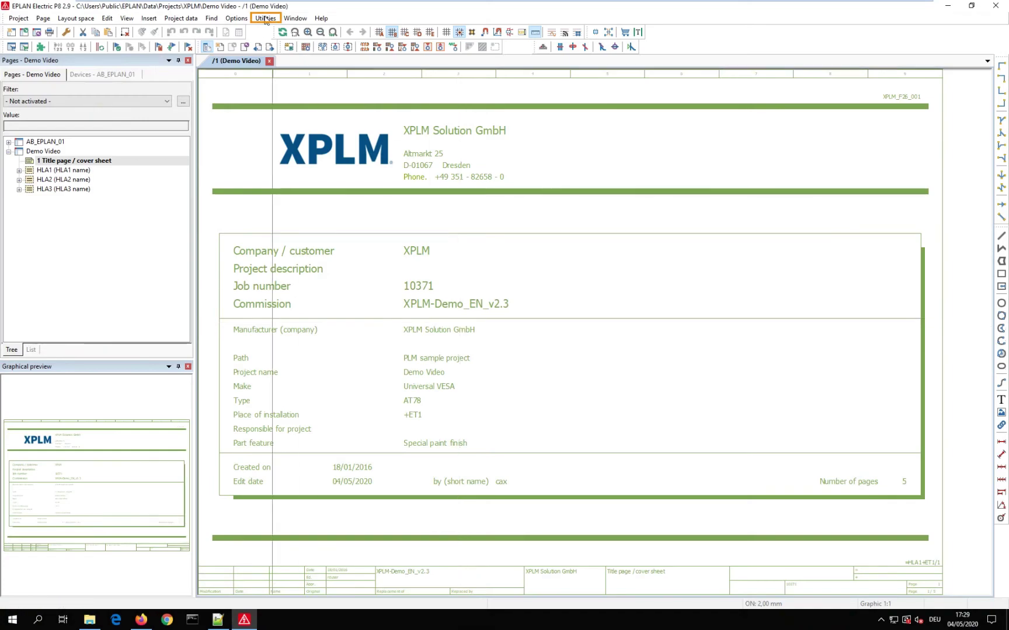
Save Demo Video to PLM with BOMs for HLA1, HLA2 and HLA3.
{"action": "left_click", "coordinate": [265, 18]}
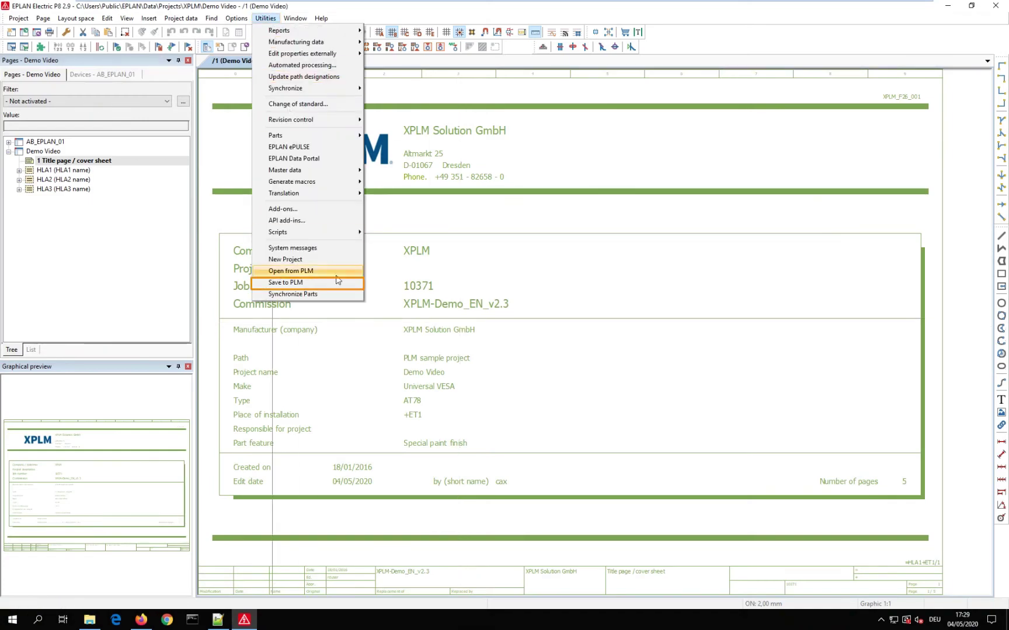
{"action": "left_click", "coordinate": [340, 284]}
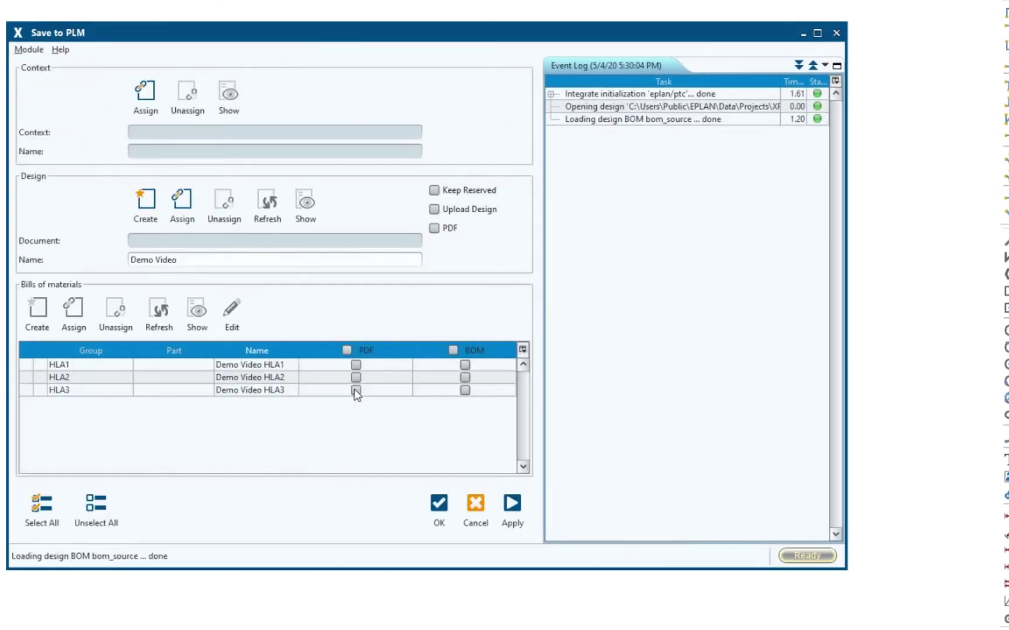
{"action": "left_click", "coordinate": [454, 352]}
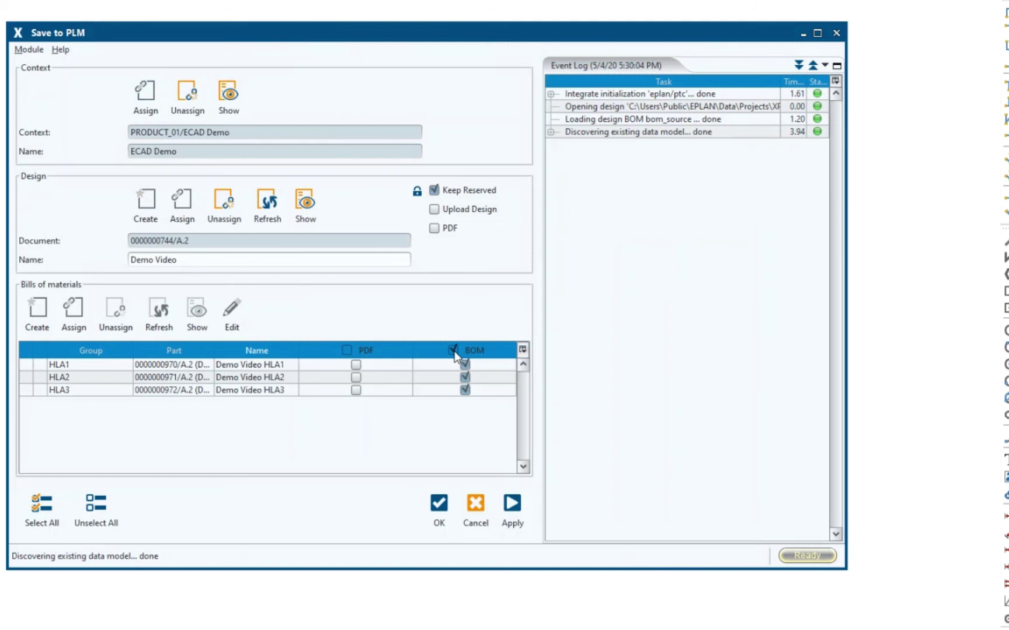
{"action": "left_click", "coordinate": [513, 509]}
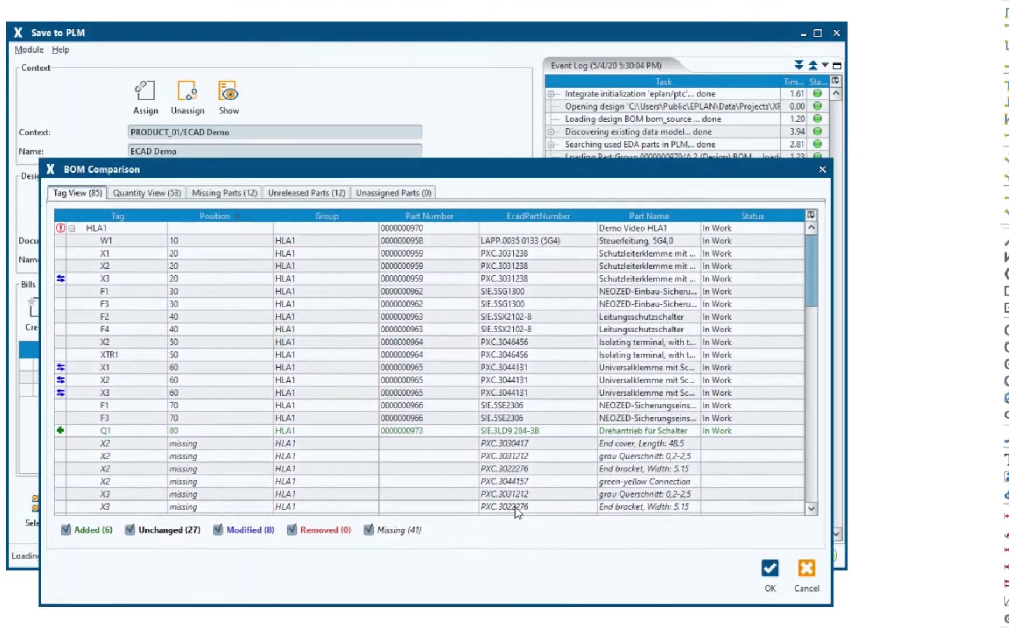
Hide missing and unchanged entries in tag and quantity views, then accept the comparison and warnings.
{"action": "left_click", "coordinate": [369, 529]}
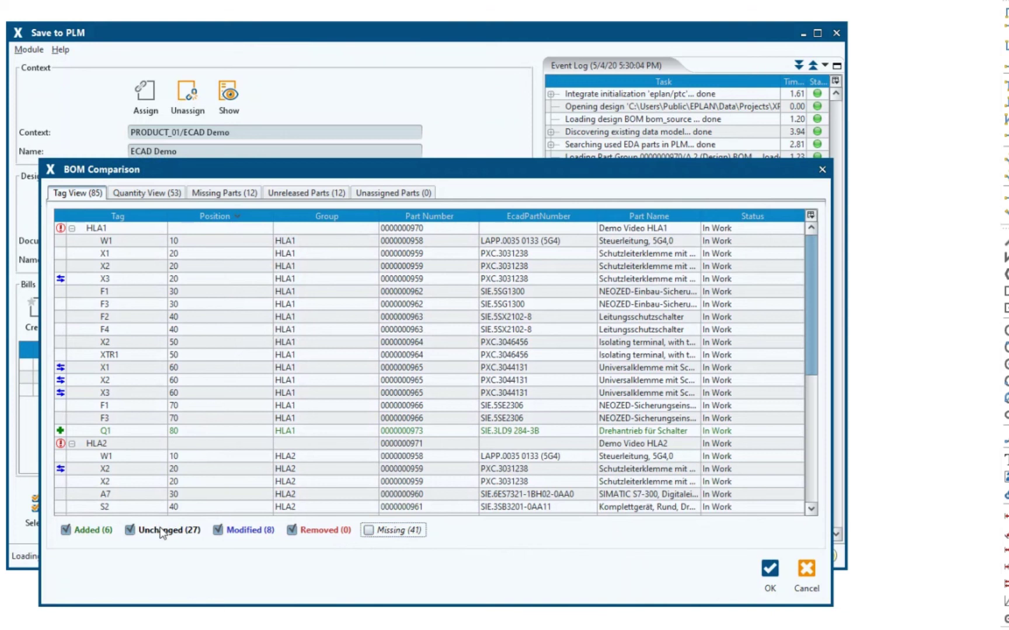
{"action": "left_click", "coordinate": [162, 531]}
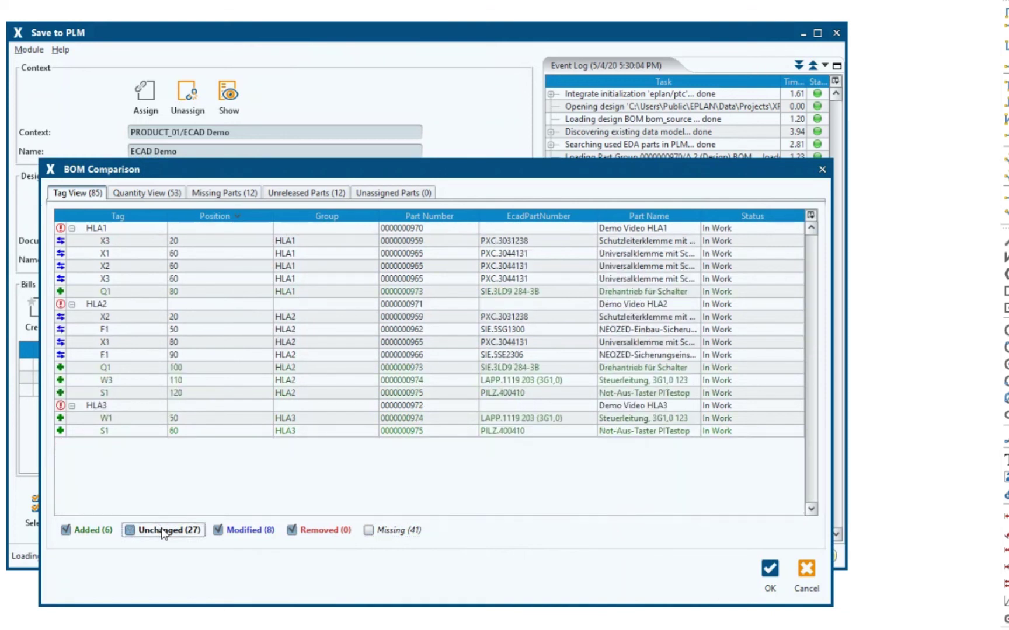
{"action": "left_click", "coordinate": [153, 194]}
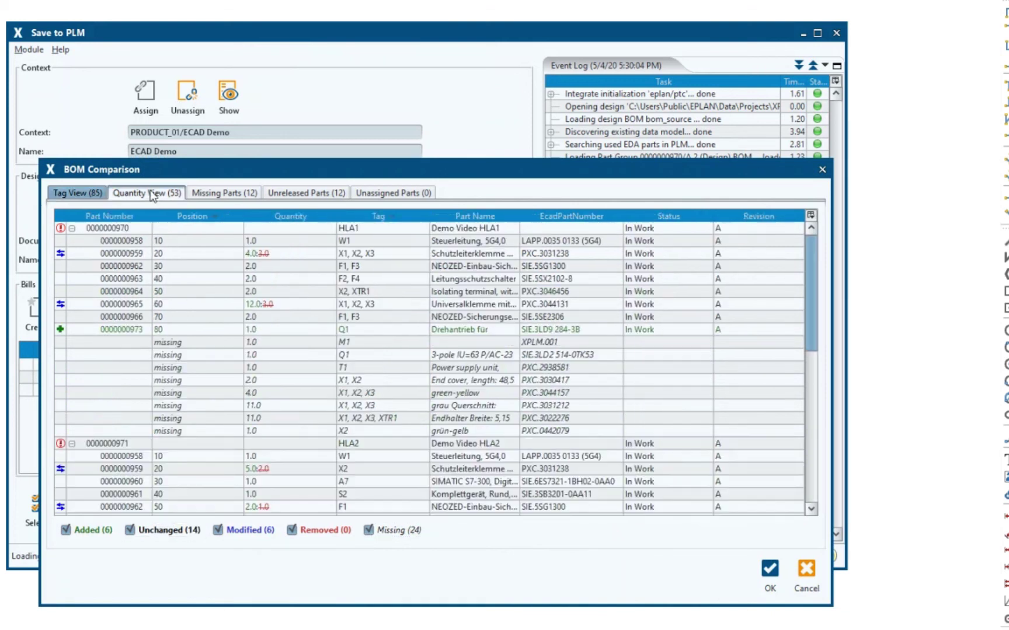
{"action": "left_click", "coordinate": [369, 530]}
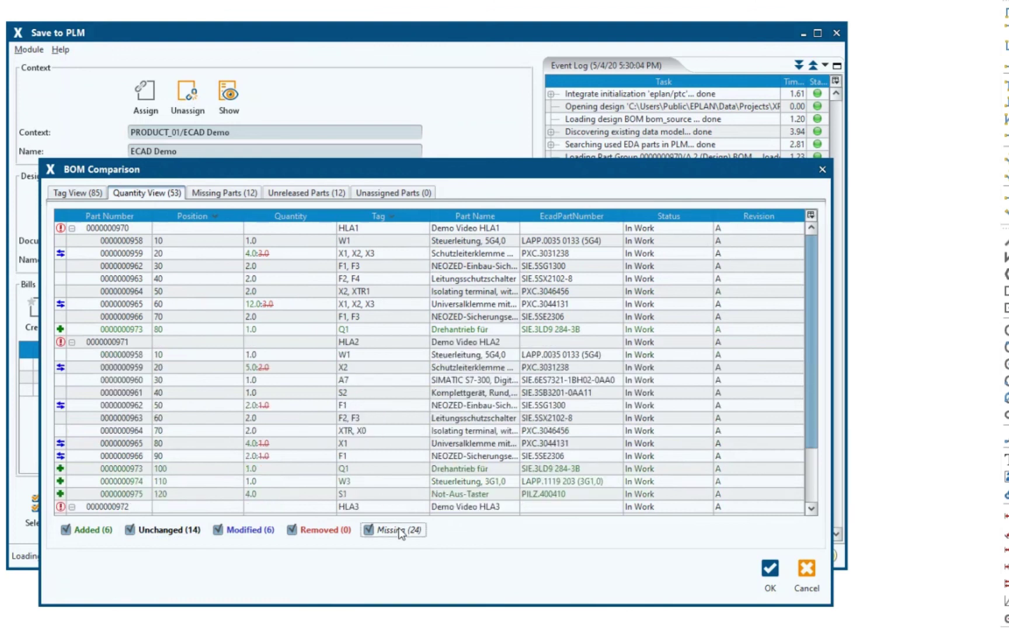
{"action": "left_click", "coordinate": [166, 531]}
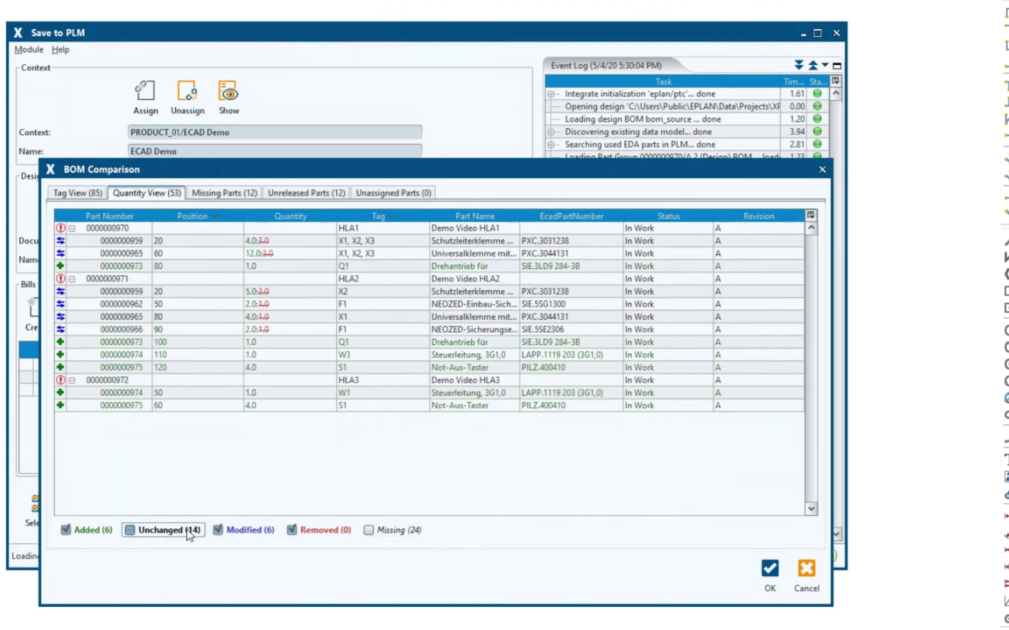
{"action": "left_click", "coordinate": [770, 569]}
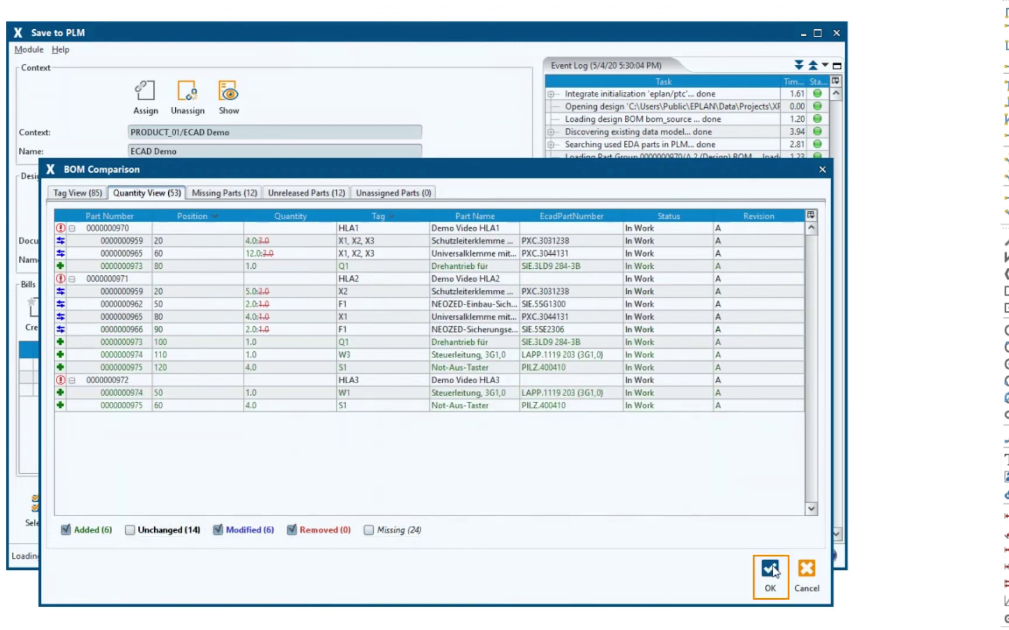
{"action": "left_click", "coordinate": [404, 408]}
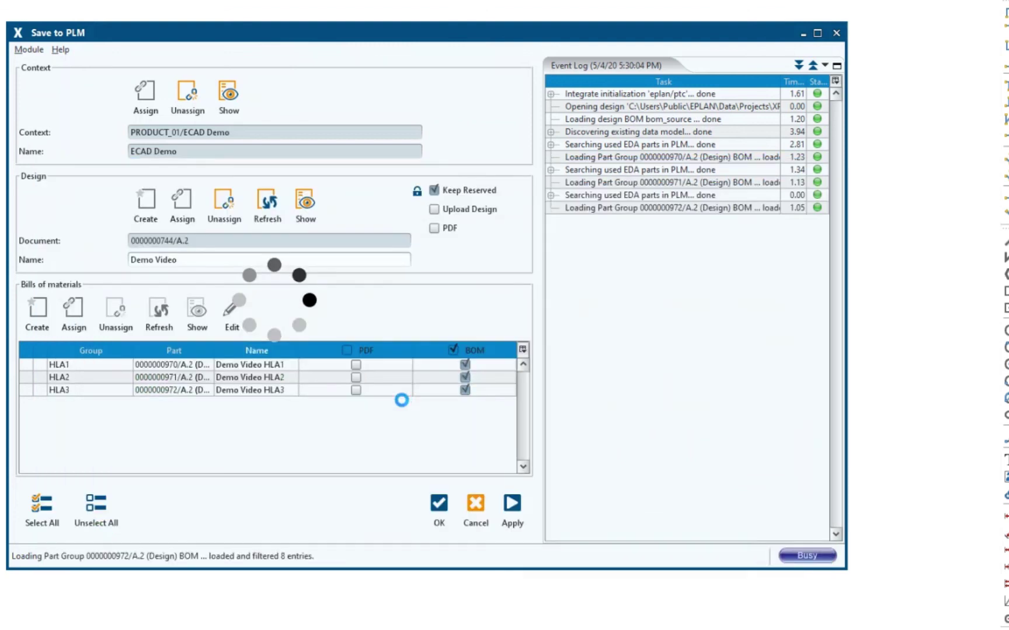